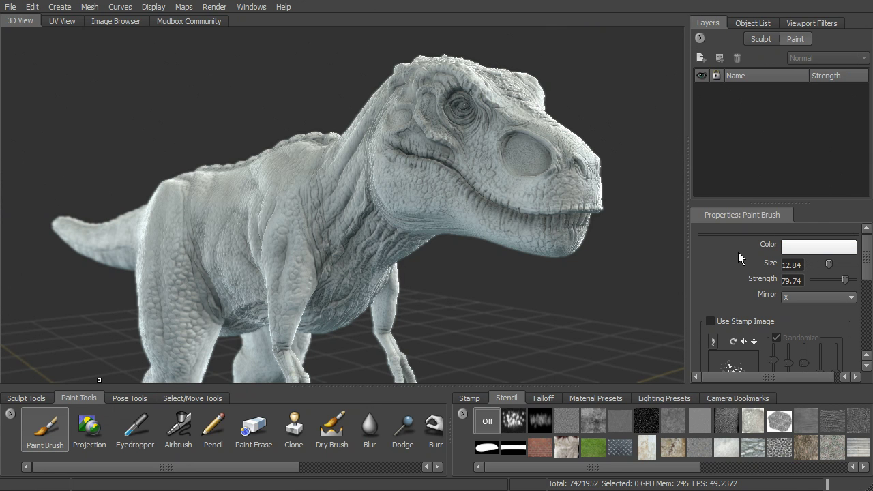
- Make the dinosaur's body the active mesh for painting on its diffuse layer
mouse_move(572, 305)
alt+mouse_down()
mouse_move(607, 320)
mouse_move(606, 289)
mouse_move(580, 234)
alt+mouse_up()
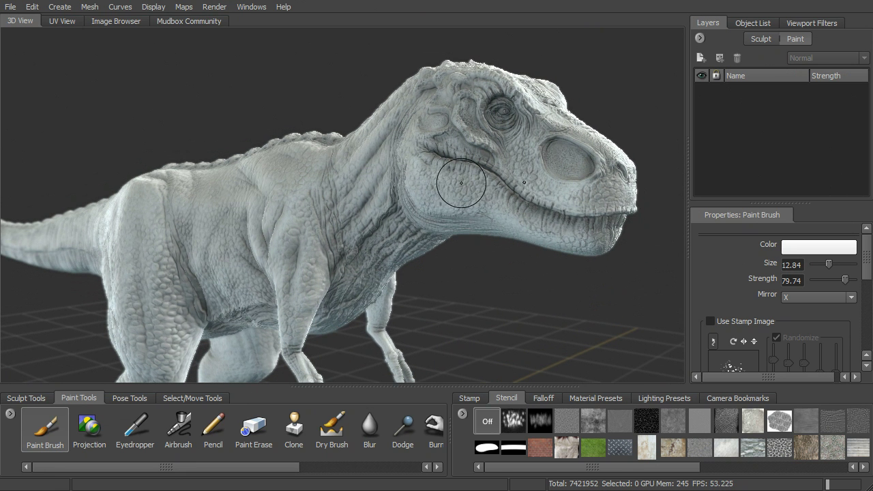
click(623, 168)
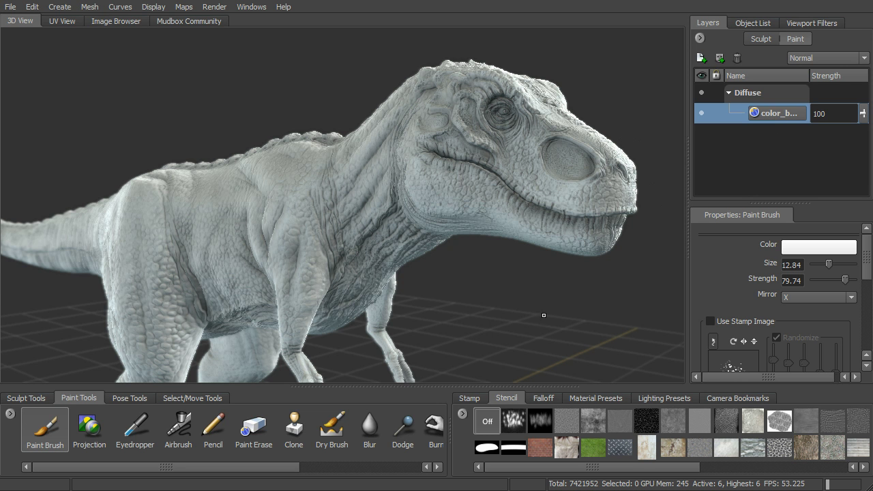
alt+right_drag(542, 292, 499, 300)
alt+middle_drag(499, 300, 502, 253)
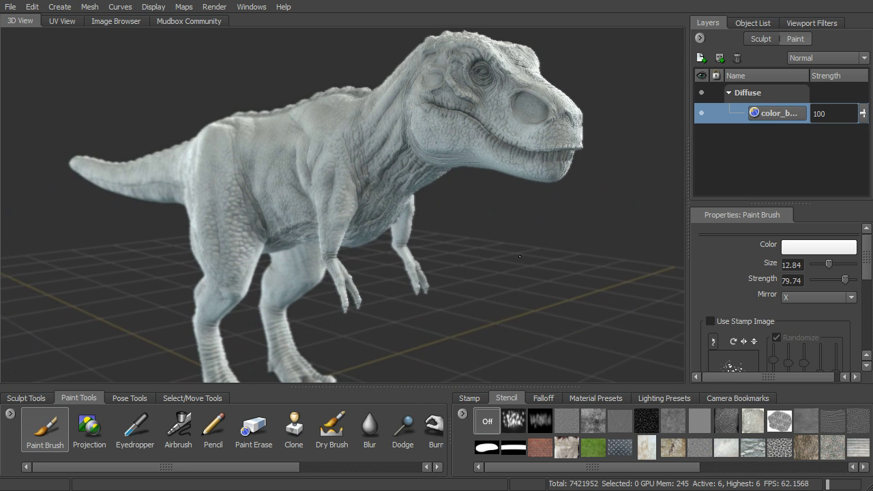
alt+right_drag(502, 254, 529, 261)
alt+drag(529, 260, 504, 264)
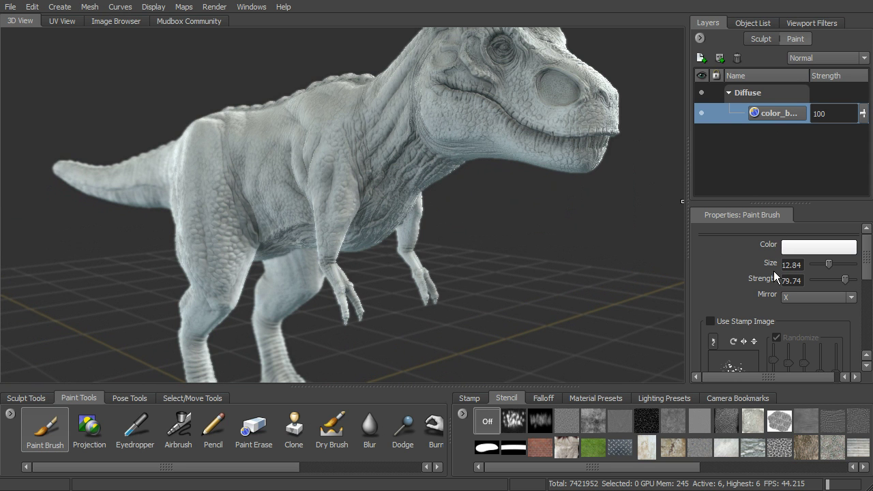
- Open the paint brush colour chooser and look through its Spectrum, Image and Blend pickers before returning to the Ring
click(803, 247)
drag(540, 88, 620, 14)
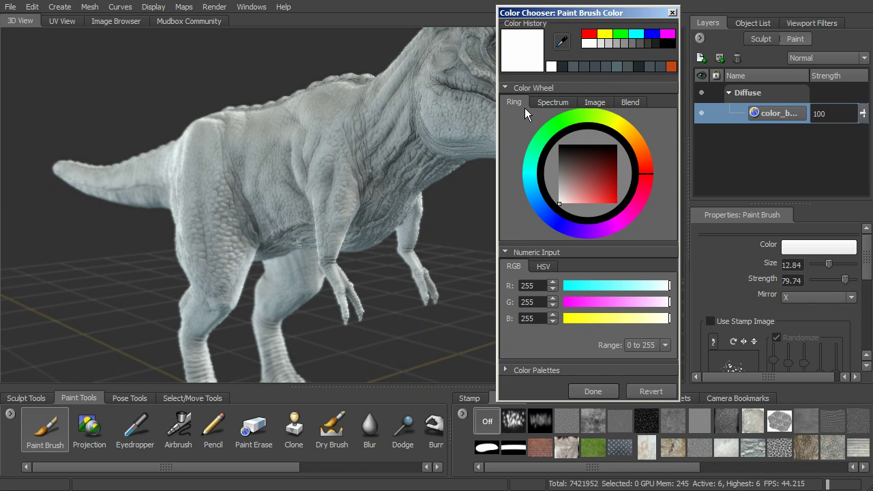
click(552, 106)
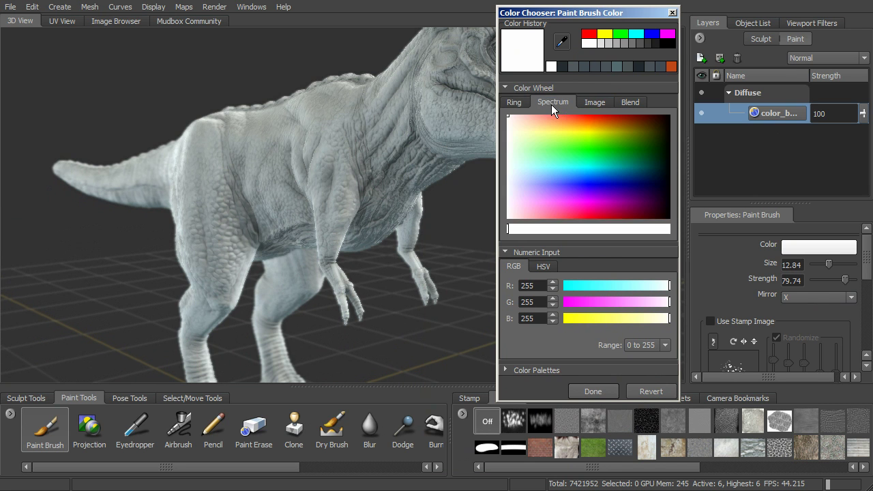
click(596, 104)
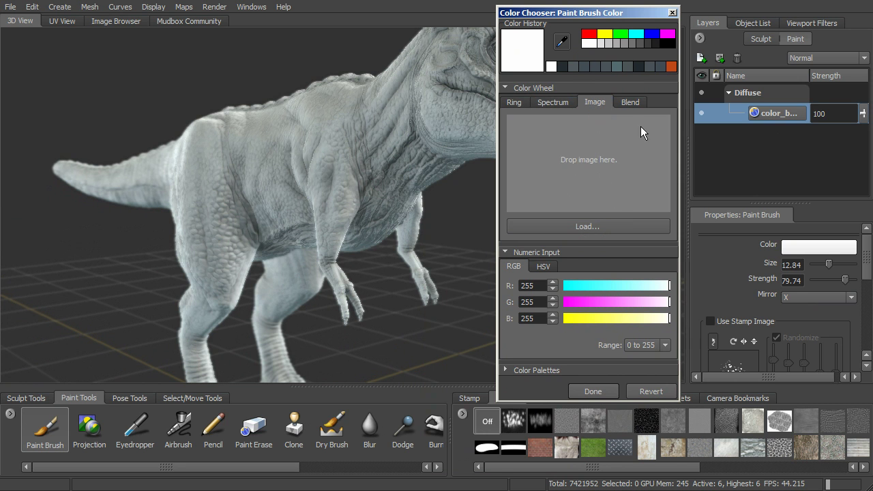
click(630, 103)
click(514, 103)
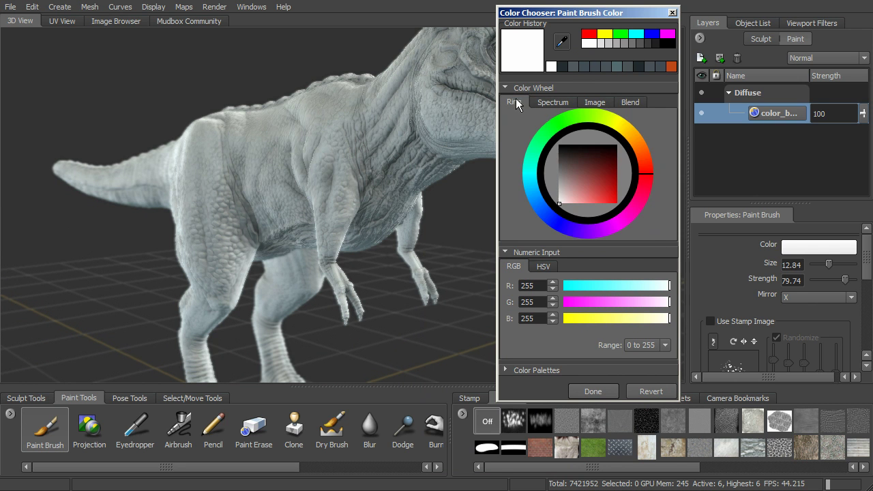
- Pick a muted blue with RGB values 62, 84, 108 as the paint brush colour
drag(563, 189, 573, 168)
click(540, 209)
drag(540, 207, 539, 205)
drag(579, 172, 583, 170)
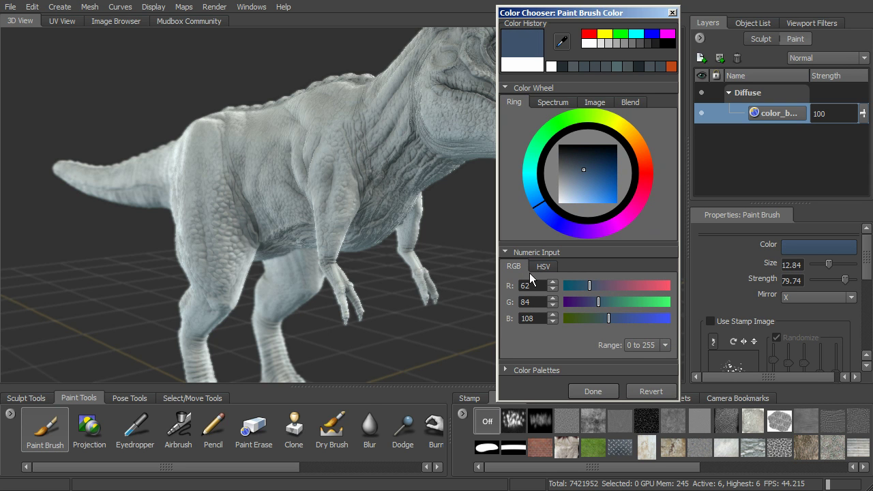
- Show the colour values as HSV, darken the brush colour to saturation 0.059 and value 0.271, and accept it
click(552, 269)
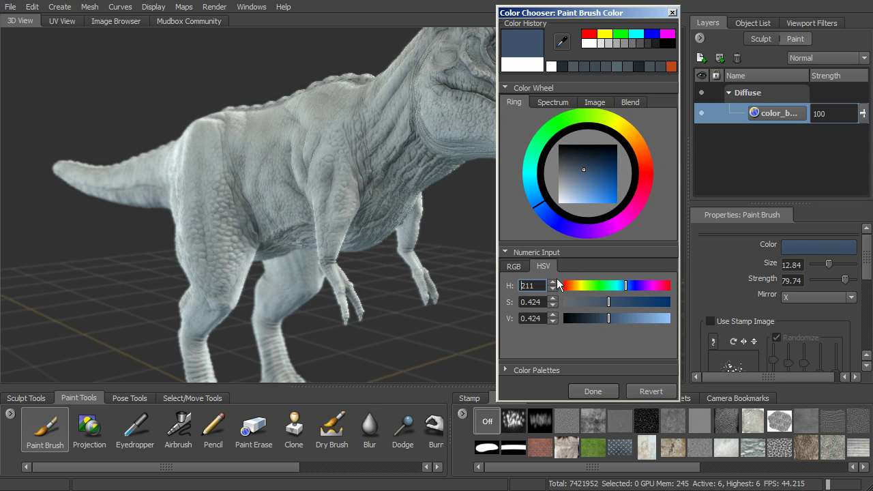
click(545, 370)
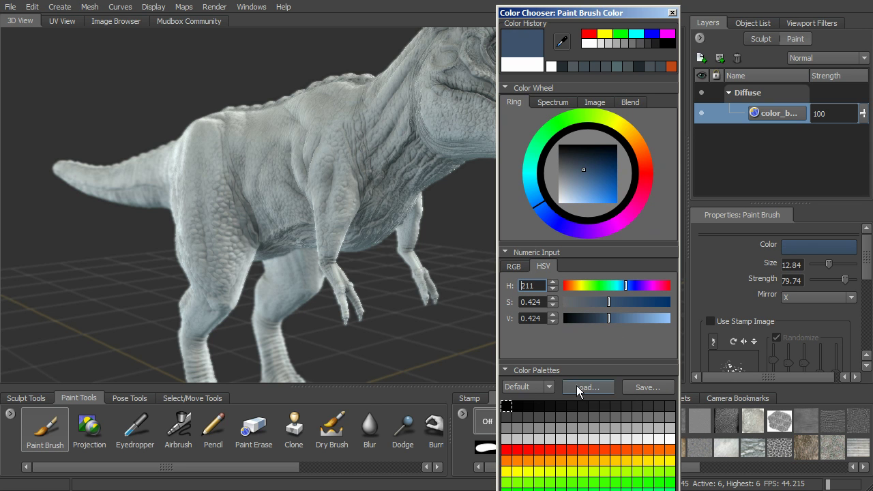
click(559, 371)
mouse_move(583, 167)
mouse_down()
mouse_move(579, 156)
mouse_move(563, 163)
mouse_up()
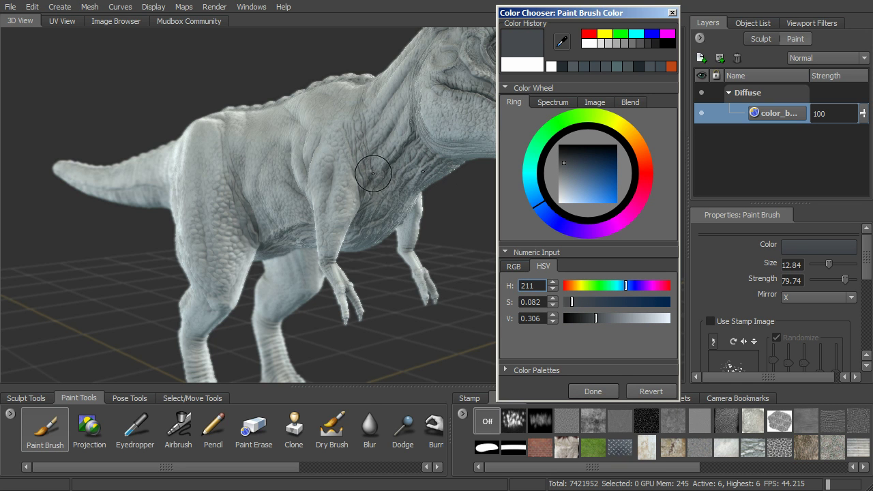
drag(566, 163, 562, 160)
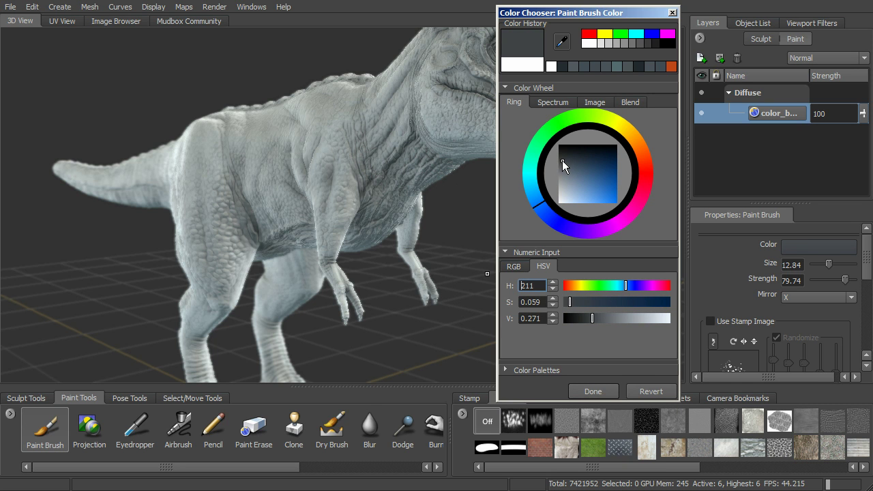
click(593, 392)
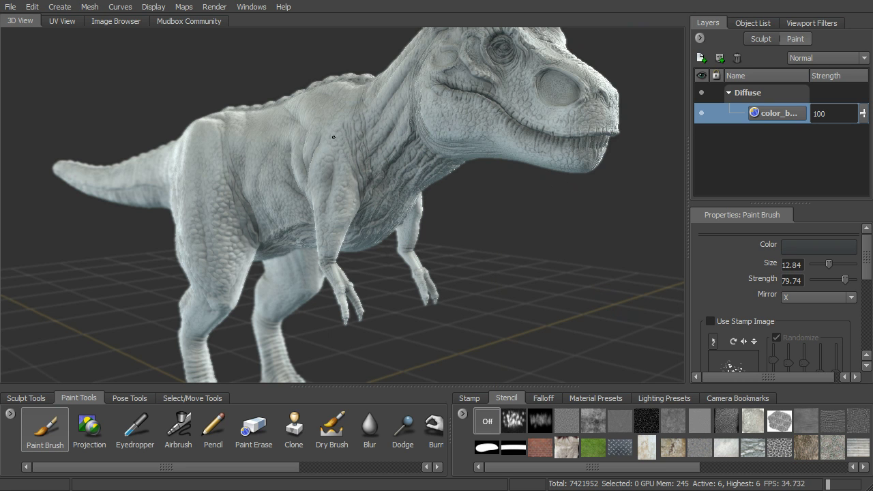
- Return to the Paint Brush after trying the Eyedropper, and set the brush size to about 38.27 and strength to about 51.89
click(138, 435)
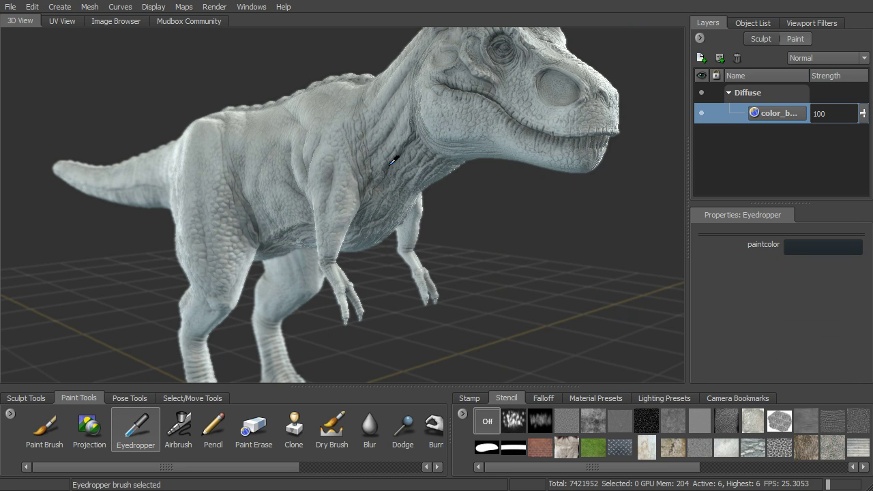
click(44, 428)
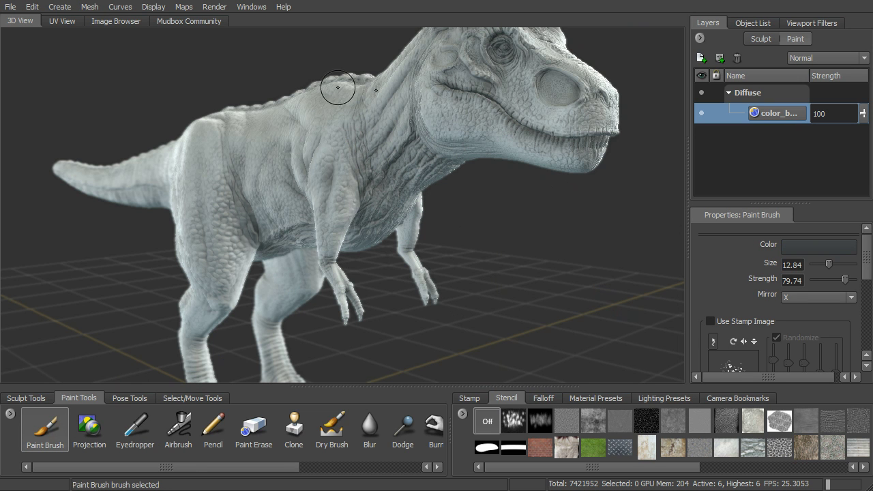
key(m)
key(b)
mouse_move(337, 181)
mouse_down()
mouse_move(389, 181)
mouse_move(325, 181)
mouse_move(389, 181)
mouse_move(355, 181)
mouse_move(372, 178)
mouse_move(366, 187)
mouse_up()
key(m)
mouse_move(367, 75)
mouse_down()
mouse_move(367, 140)
mouse_move(367, 102)
mouse_up()
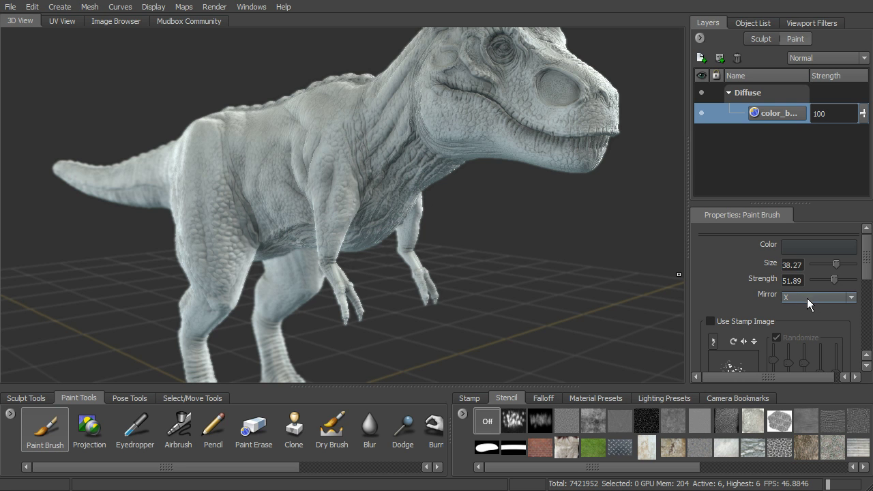
- Give the brush the white cloud-like stamp image and paint dark blue-grey over the dinosaur's shoulders, chest and arms
scroll(788, 281, down, 1)
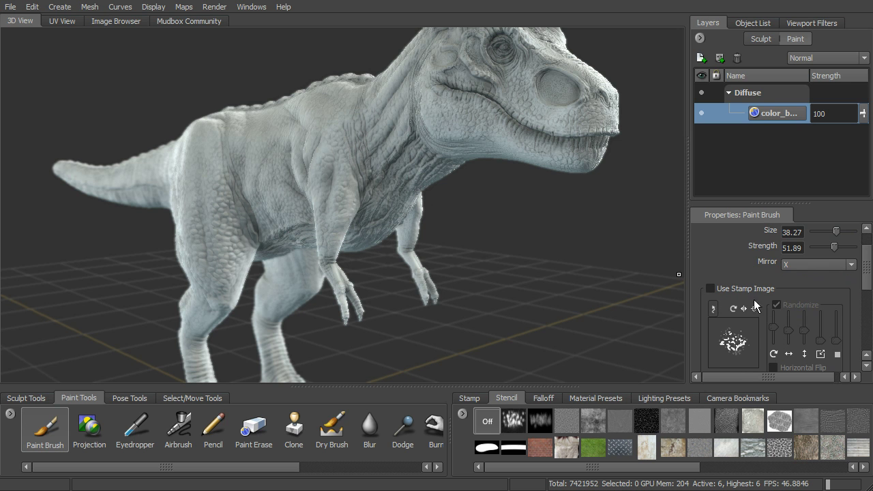
scroll(754, 293, down, 6)
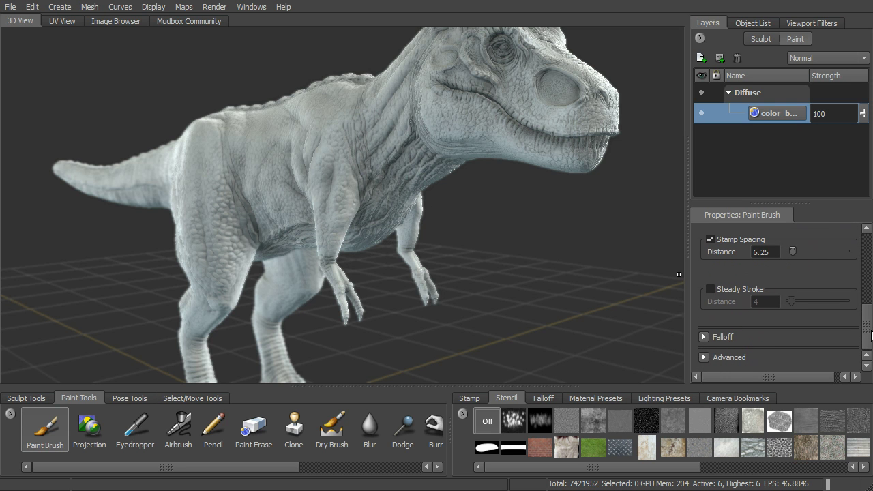
drag(868, 330, 870, 259)
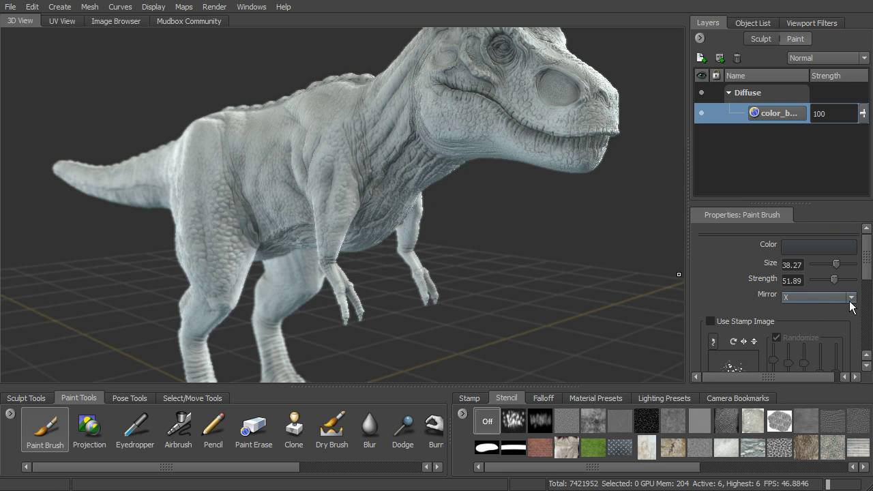
click(470, 398)
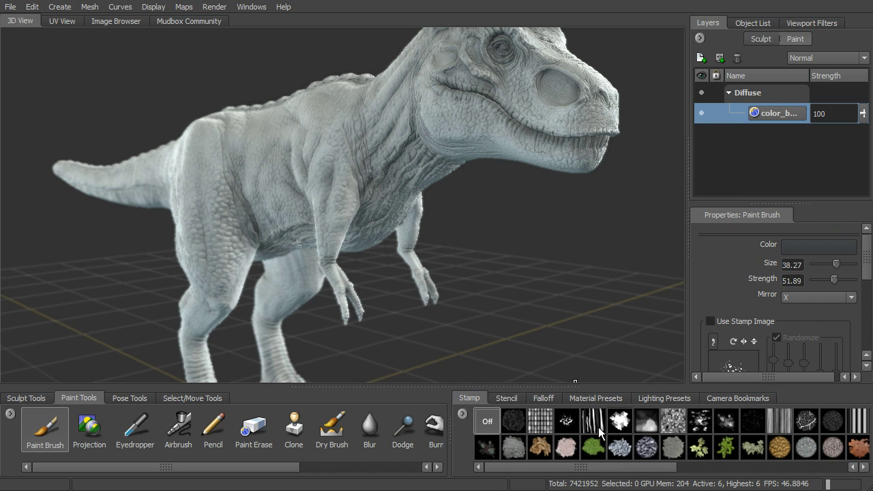
click(620, 427)
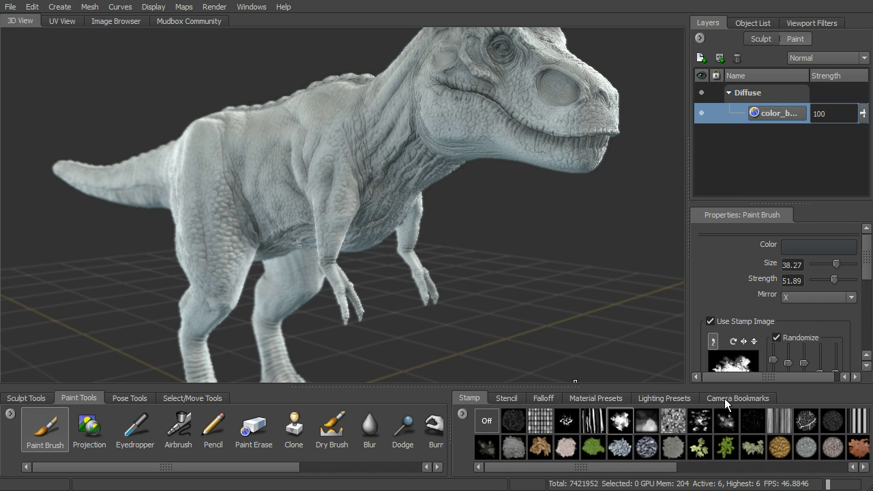
mouse_move(324, 206)
alt+mouse_down()
mouse_move(346, 203)
mouse_move(339, 241)
mouse_move(361, 300)
mouse_move(464, 109)
mouse_move(302, 192)
alt+mouse_up()
- Flatten the dinosaur mesh to UV space and cover all its UV shells with the dark blue-grey
click(89, 7)
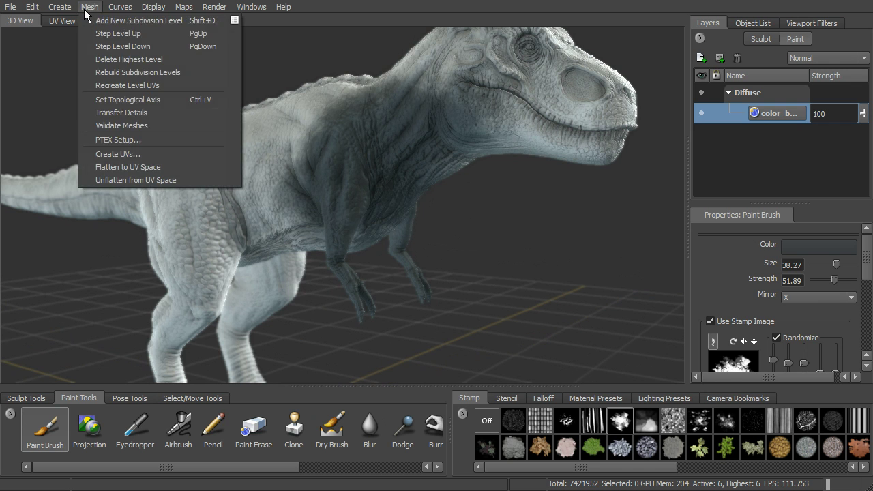
click(139, 159)
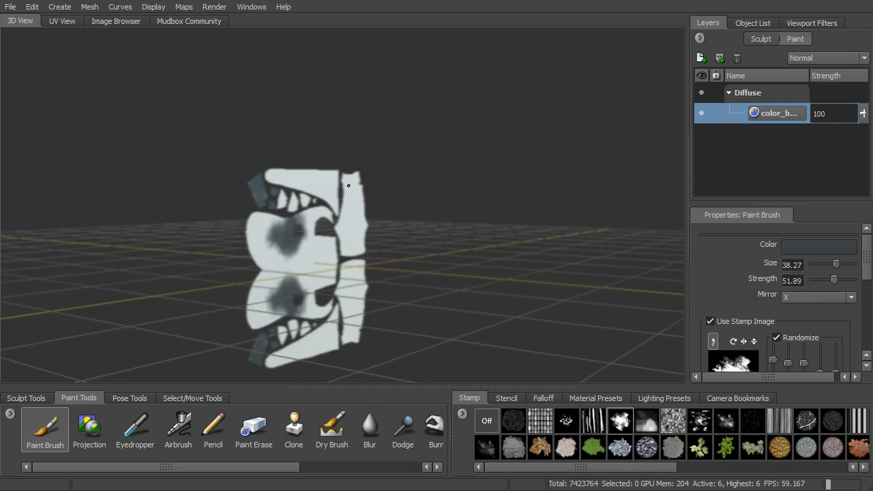
mouse_move(306, 250)
mouse_down()
mouse_move(396, 184)
mouse_move(334, 170)
mouse_move(437, 167)
mouse_move(439, 275)
mouse_move(409, 333)
mouse_move(404, 295)
mouse_move(392, 297)
mouse_move(394, 307)
mouse_move(419, 273)
mouse_move(369, 252)
mouse_move(344, 192)
mouse_move(405, 217)
mouse_up()
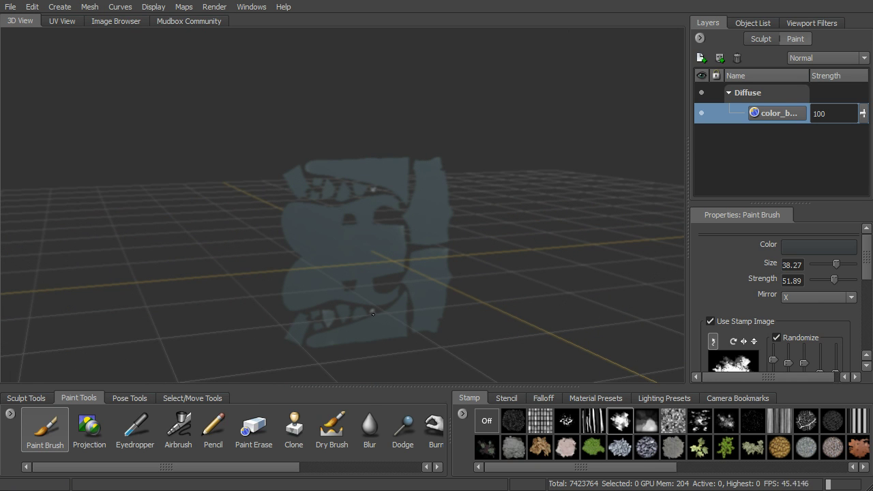
- Unflatten the mesh from UV space to bring back the dinosaur's 3D shape
click(59, 7)
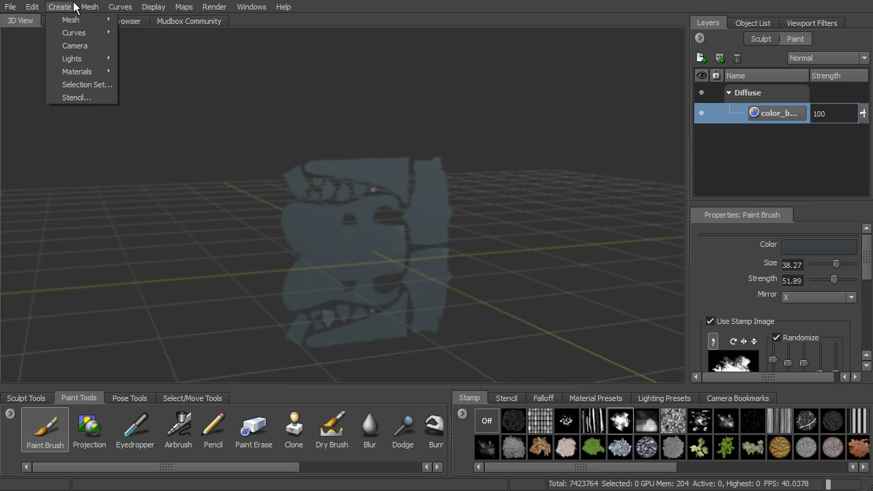
mouse_move(89, 7)
click(136, 167)
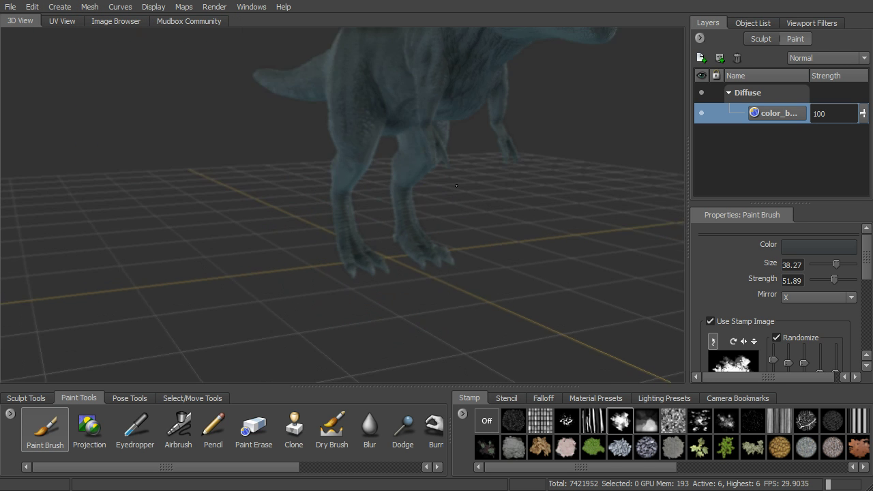
alt+drag(441, 278, 451, 270)
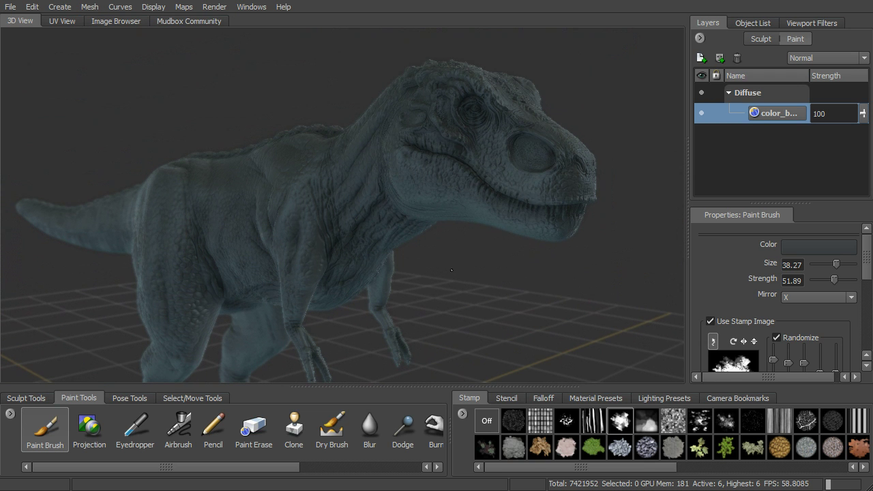
- Set the brush colour to a dark neutral grey with HSV 0, 0, 0.2 and choose the small white speckle stamp
click(815, 248)
drag(565, 174, 561, 172)
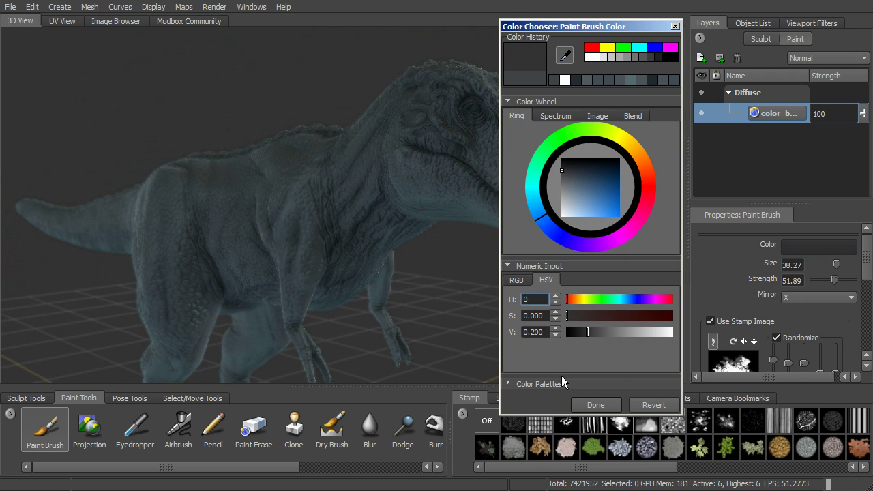
click(600, 405)
click(566, 421)
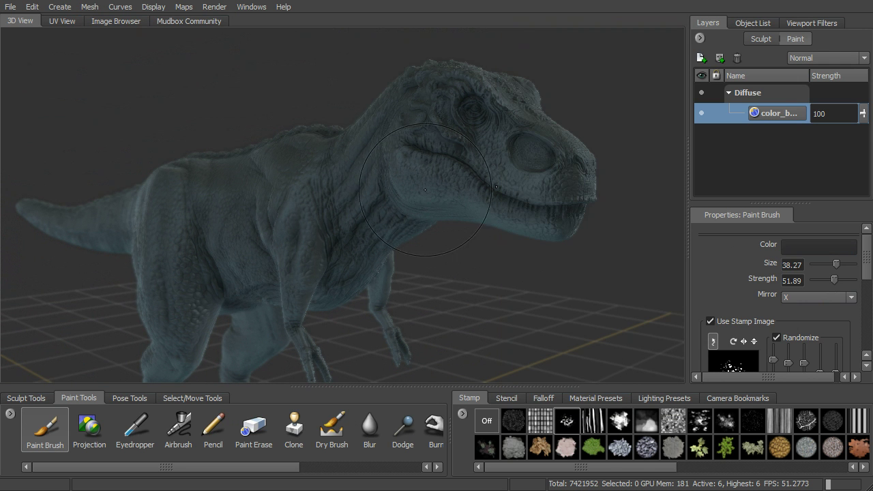
- Raise the brush strength to 100 and paint dark grey speckles along the dinosaur's shoulders, back, spine ridge and tail
mouse_move(361, 209)
alt+mouse_down()
mouse_move(289, 234)
mouse_move(285, 138)
alt+mouse_up()
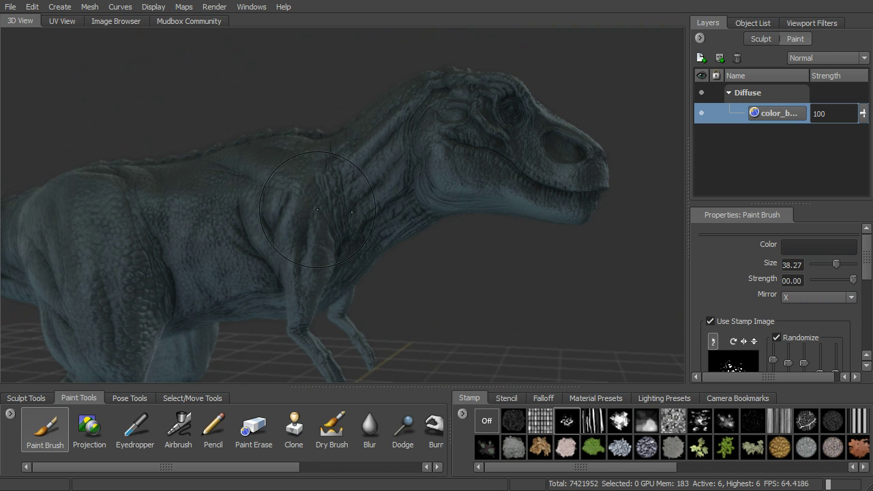
alt+drag(300, 210, 290, 226)
alt+middle_drag(291, 226, 362, 221)
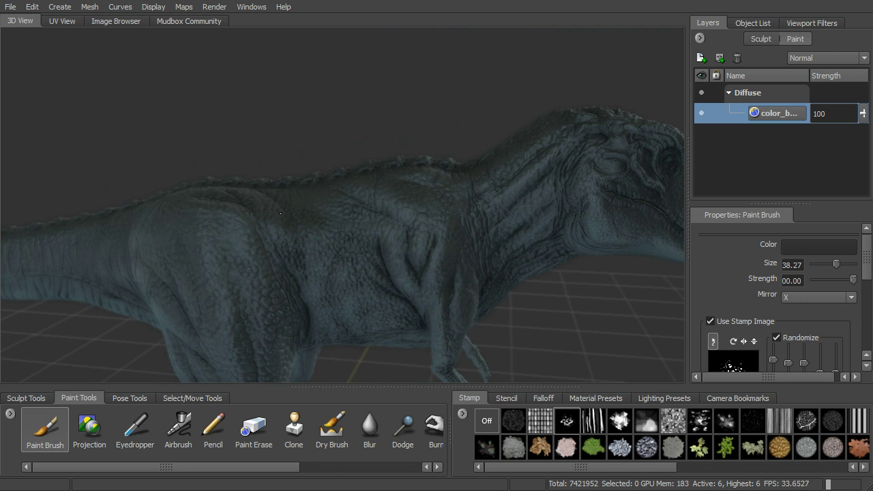
alt+drag(435, 196, 406, 246)
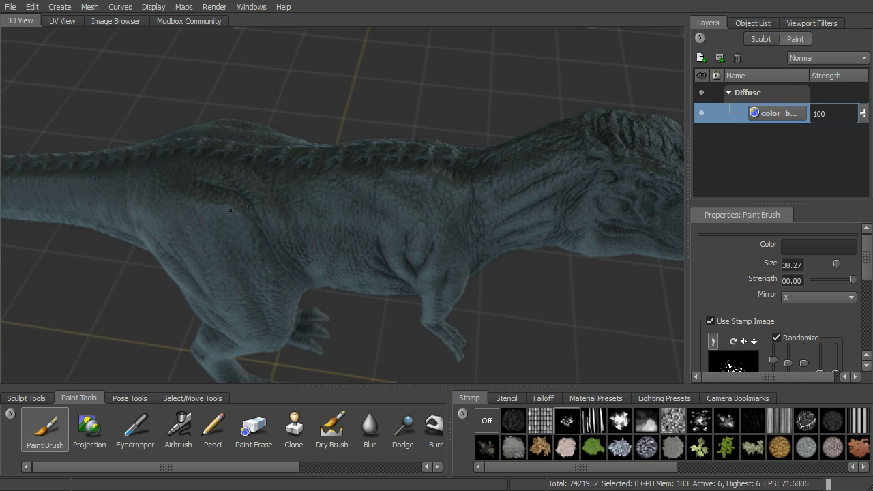
alt+middle_drag(138, 184, 313, 227)
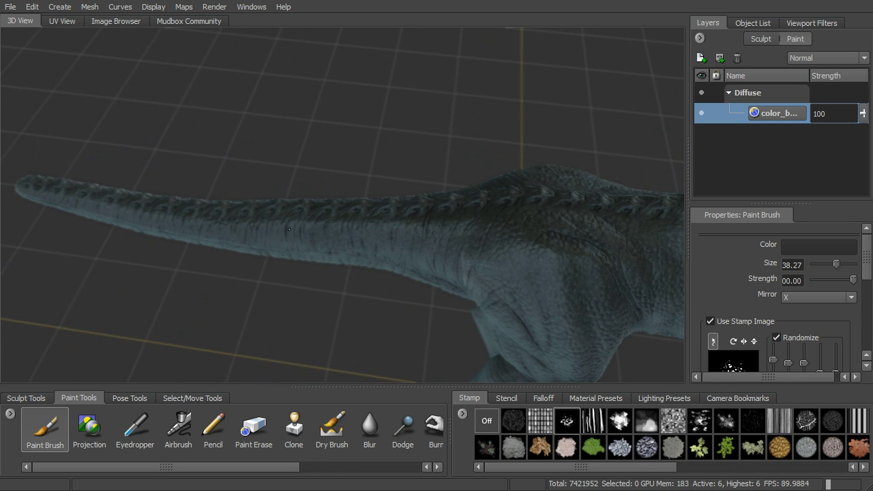
alt+drag(494, 264, 335, 270)
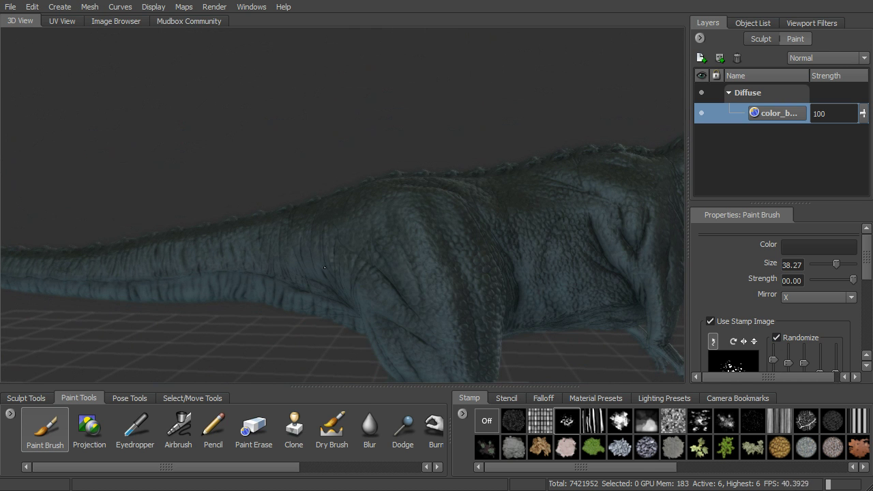
- Paint dark grey speckles over the dinosaur's hips, lower legs and feet
alt+drag(441, 287, 367, 263)
alt+drag(374, 317, 375, 253)
alt+drag(449, 332, 401, 307)
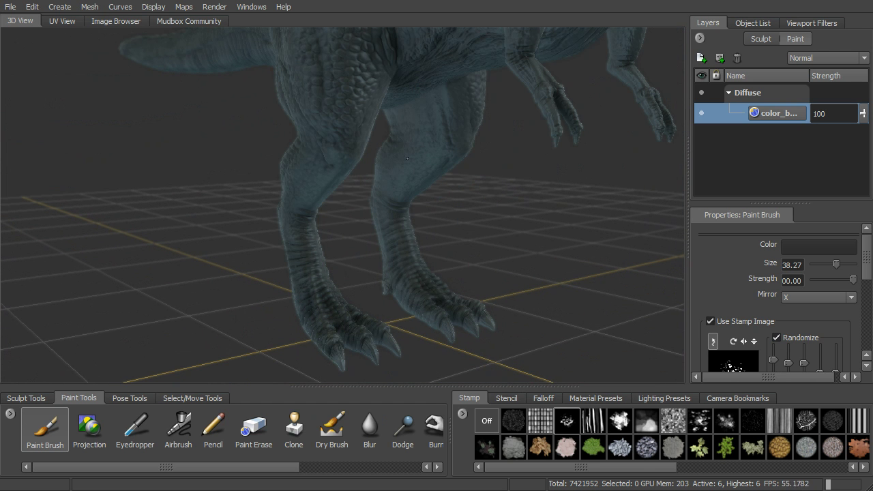
alt+drag(454, 114, 367, 300)
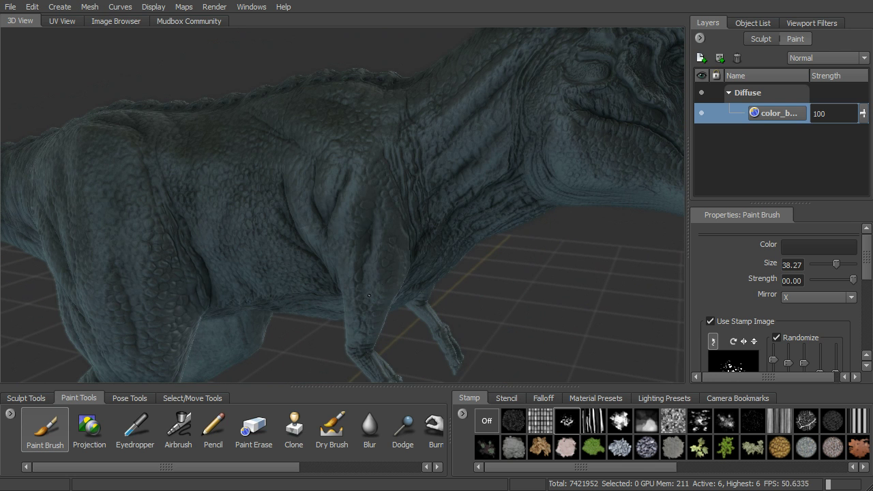
- Paint dark grey speckles over the neck, the top of the head, the brow and the snout
alt+drag(493, 191, 349, 246)
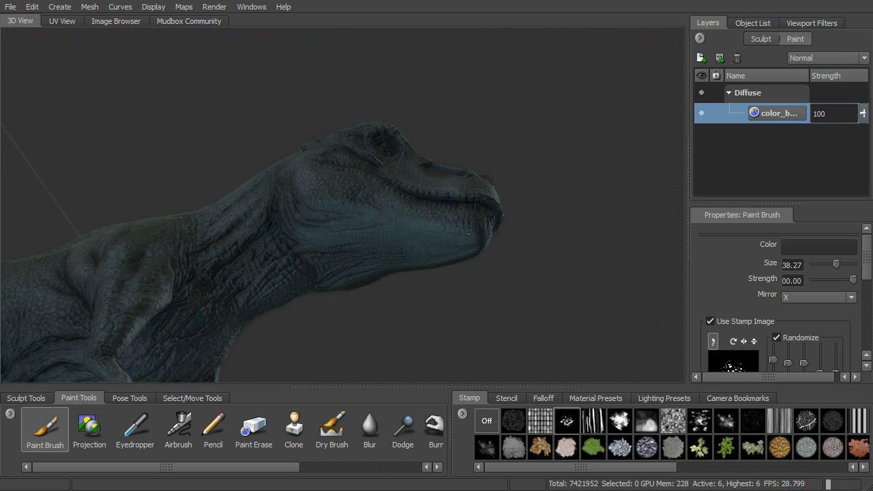
alt+drag(385, 195, 362, 209)
alt+drag(377, 166, 348, 210)
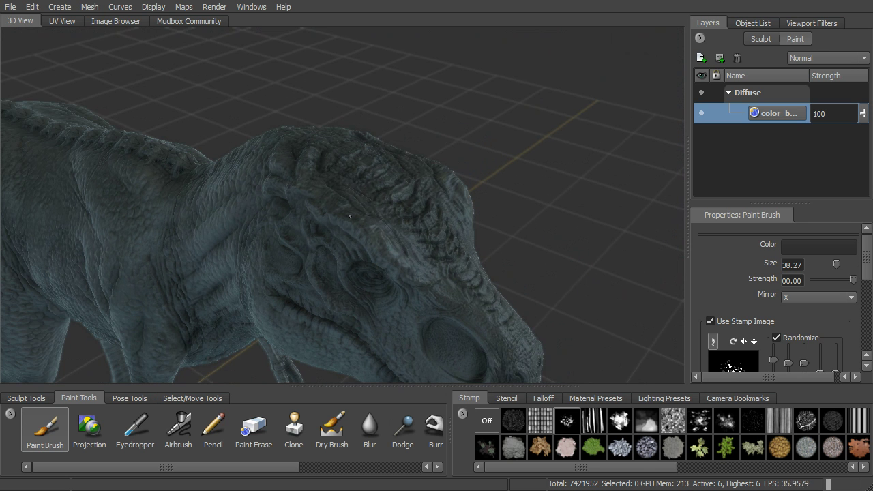
alt+drag(410, 238, 459, 284)
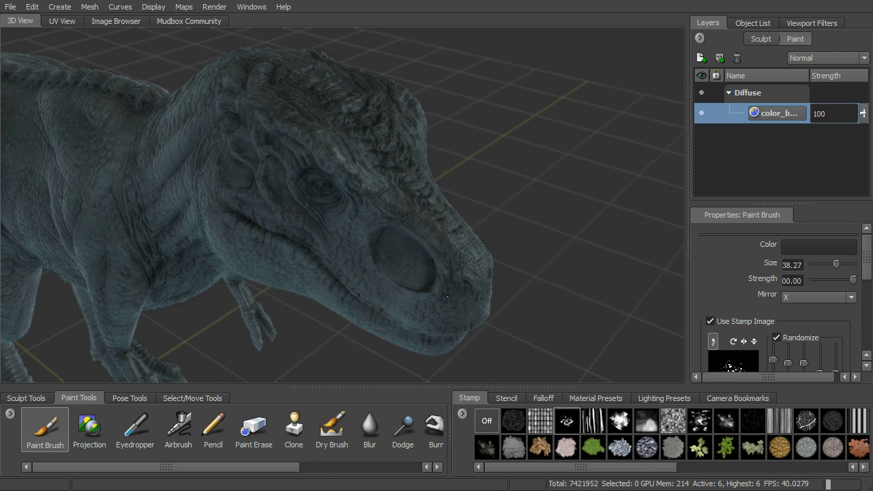
alt+drag(408, 292, 442, 276)
- Use the Airbrush at strength 11.90 to shade the flank behind the arm with dark blue-grey
click(179, 430)
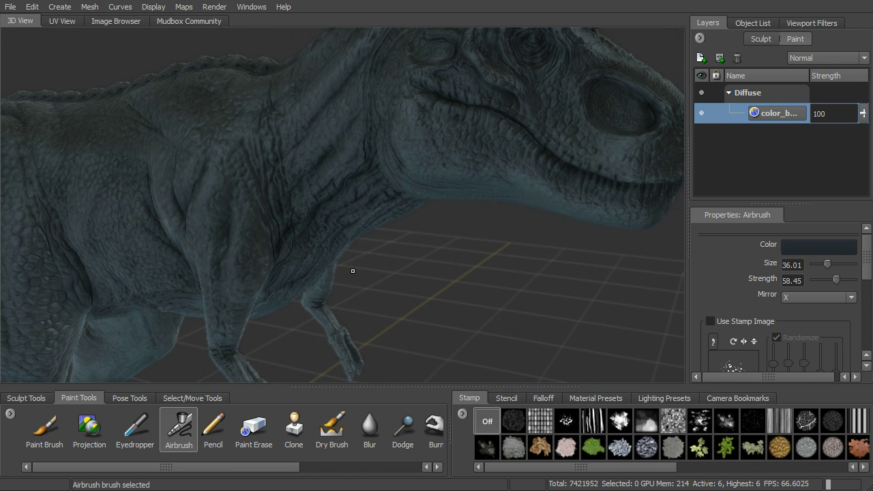
alt+drag(349, 268, 384, 255)
alt+middle_drag(384, 255, 498, 258)
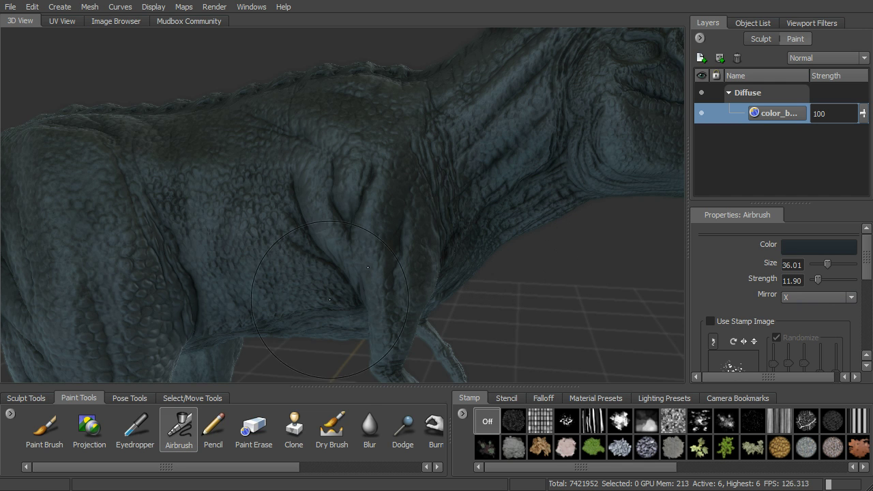
alt+drag(363, 298, 451, 315)
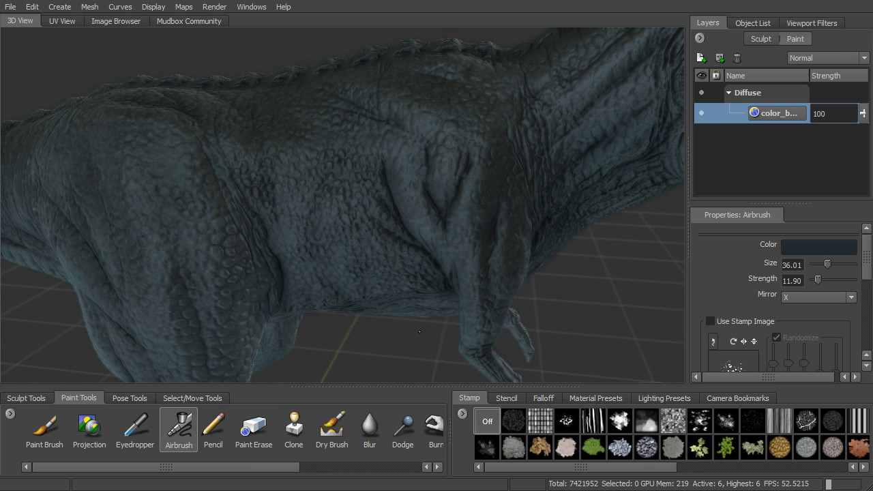
- Try the Paint Erase tool on a patch of the flank behind the arm and undo the erasure
click(246, 440)
mouse_move(368, 294)
mouse_down()
mouse_move(380, 272)
mouse_move(368, 268)
mouse_up()
alt+drag(372, 322, 379, 289)
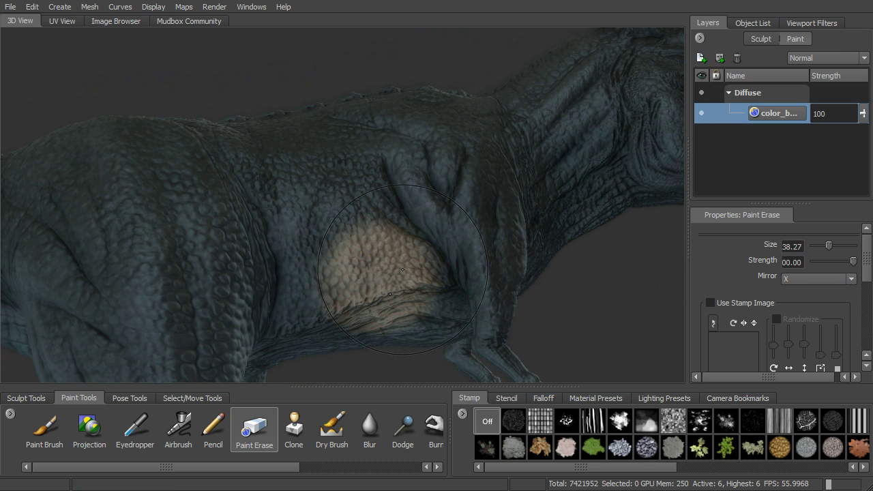
alt+drag(404, 276, 394, 255)
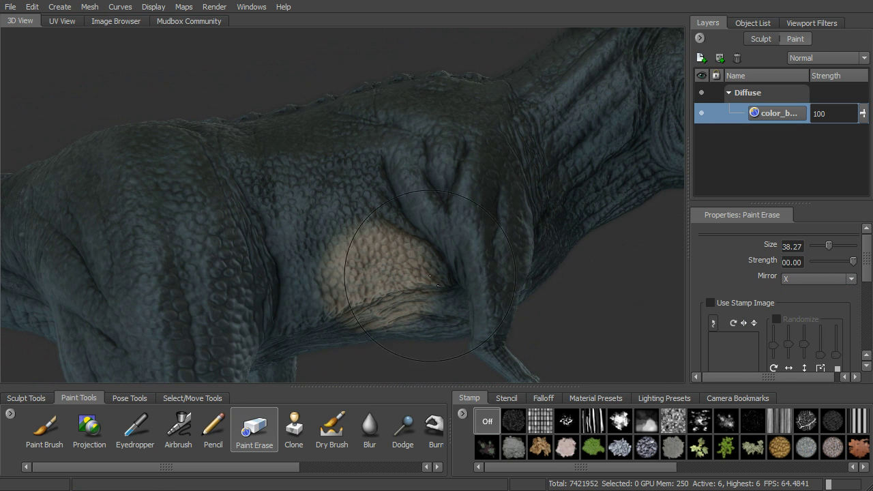
key(ctrl+z)
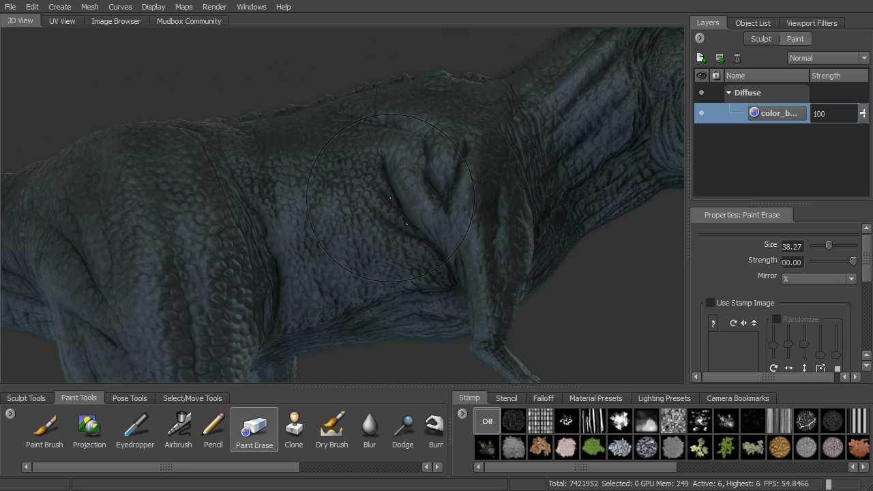
alt+drag(362, 249, 326, 225)
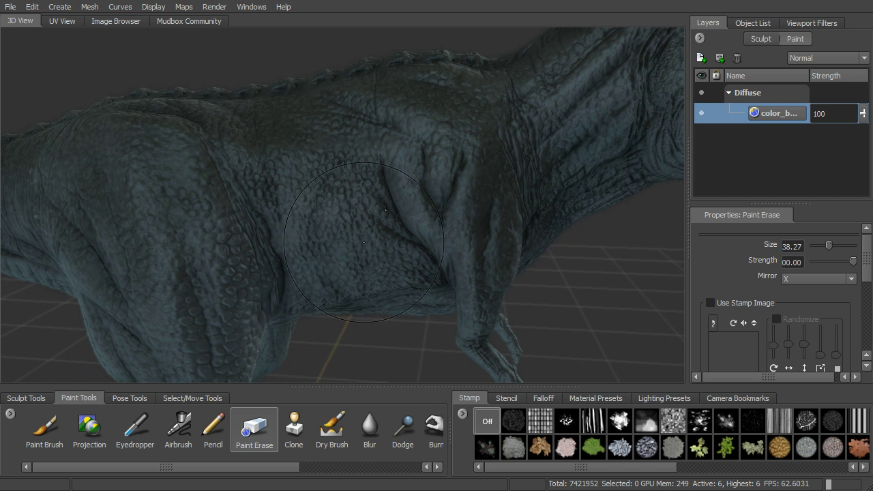
- Try a short black Pencil stroke on the dinosaur's side and undo it
mouse_move(374, 271)
alt+mouse_down()
mouse_move(391, 269)
mouse_move(372, 272)
mouse_move(383, 267)
alt+mouse_up()
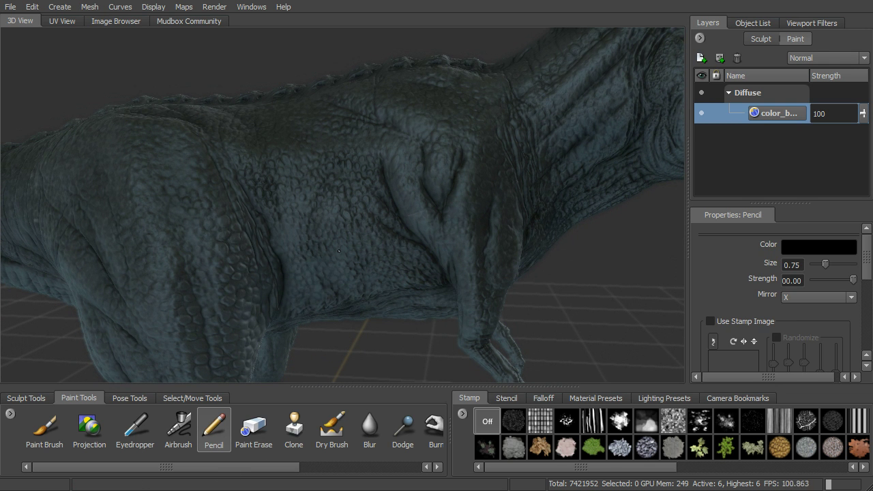
drag(413, 217, 424, 218)
key(ctrl+z)
alt+middle_drag(350, 245, 468, 245)
drag(171, 467, 138, 474)
alt+drag(272, 340, 225, 341)
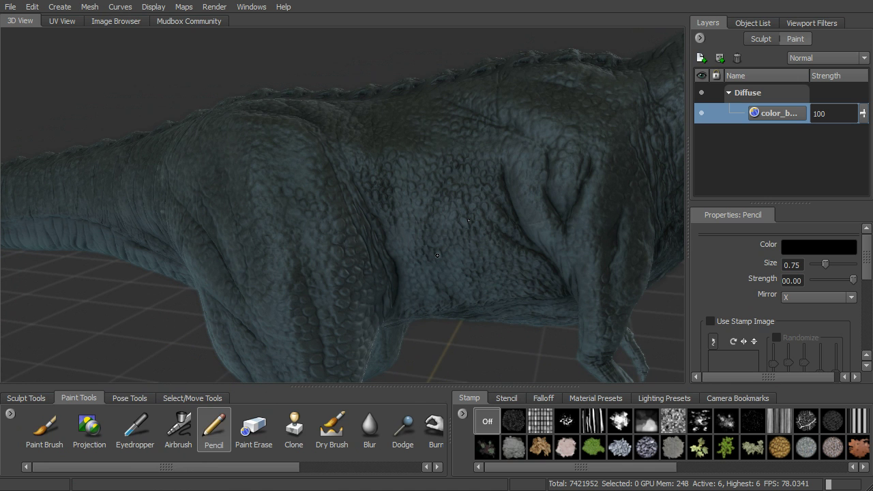
- Return to the Paint Brush and set its colour to a muted dark green with HSV 166, 0.2, 0.294
click(45, 428)
click(757, 249)
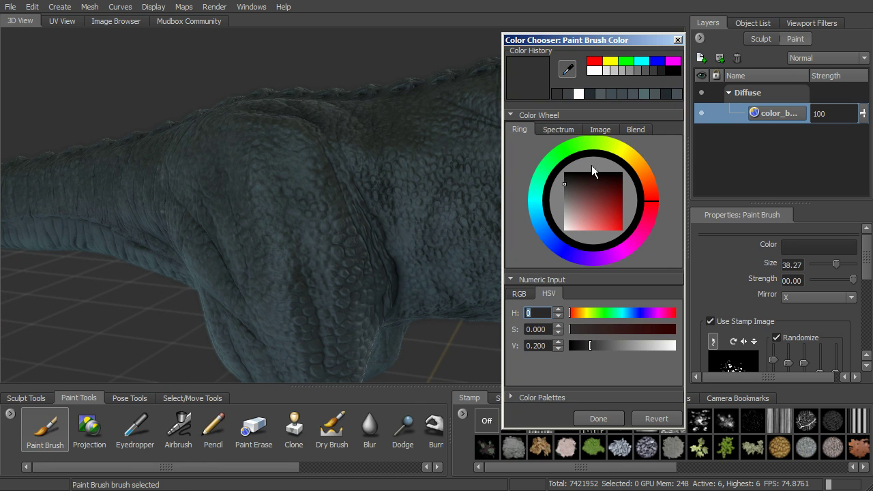
click(568, 70)
click(495, 210)
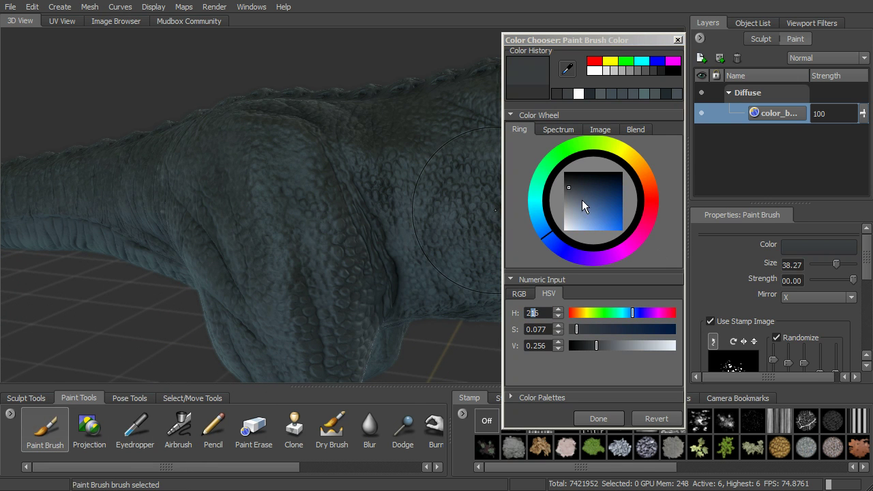
text(200)
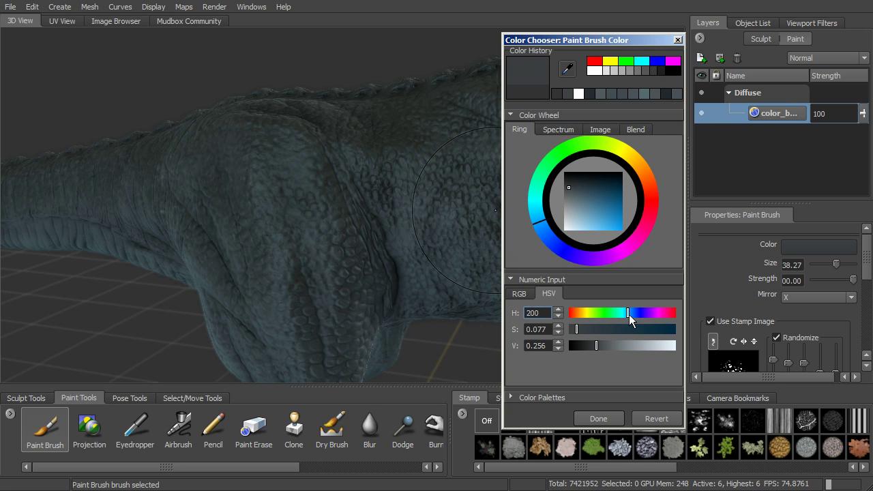
drag(628, 314, 626, 316)
click(572, 186)
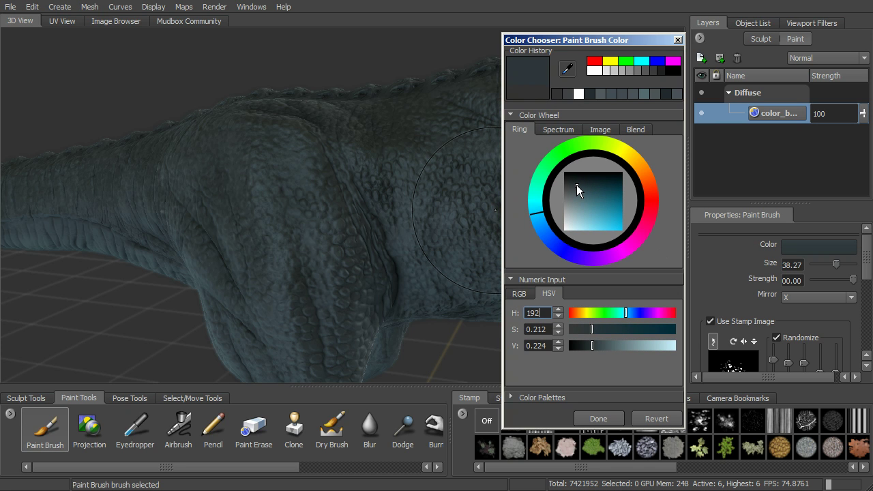
drag(576, 186, 576, 189)
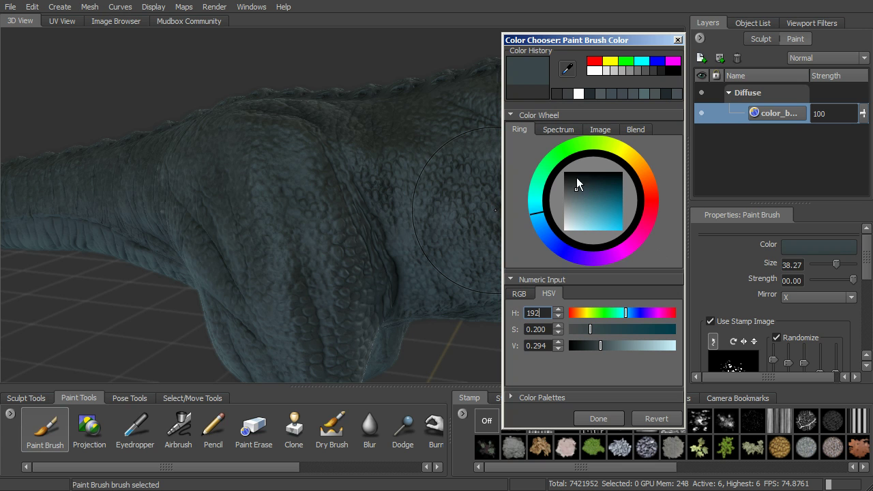
drag(543, 213, 543, 194)
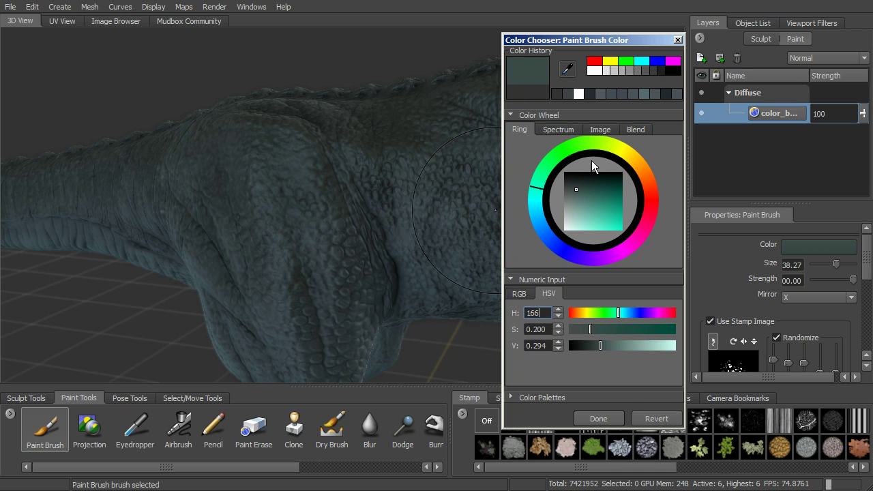
click(603, 418)
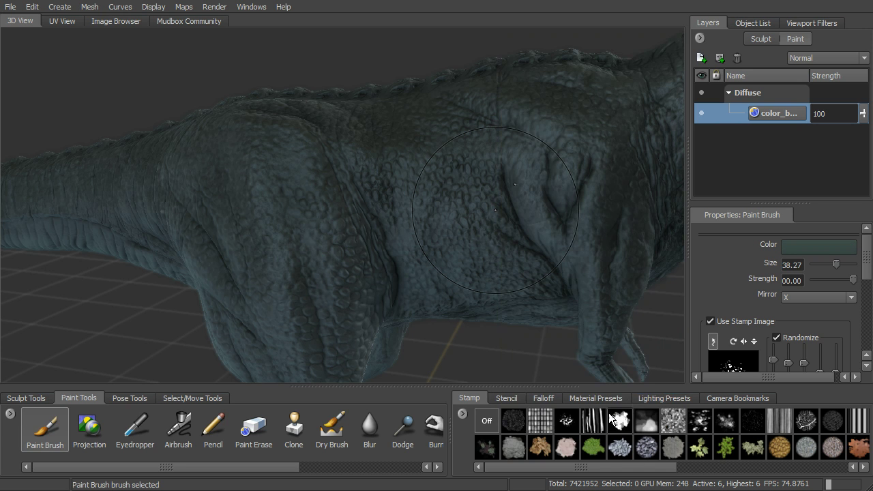
- Paint muted green speckles over the thigh, flank, back, neck and tail
drag(438, 199, 367, 251)
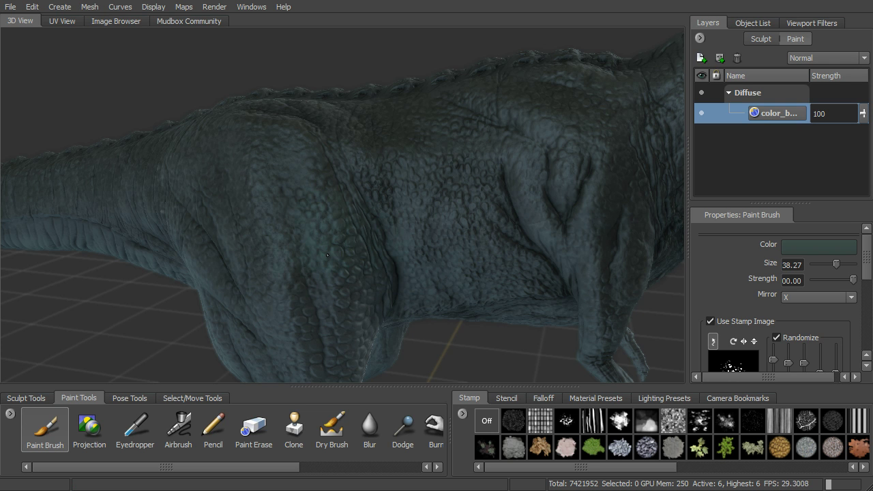
alt+drag(330, 169, 223, 190)
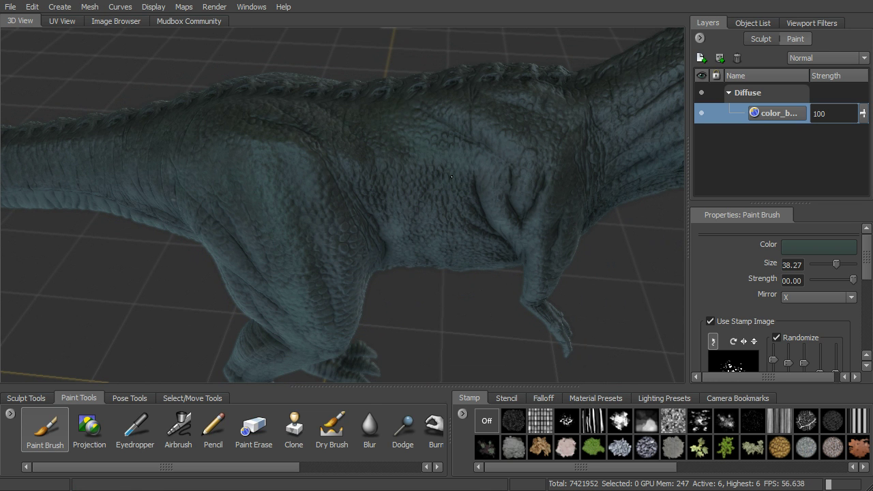
alt+drag(465, 236, 376, 203)
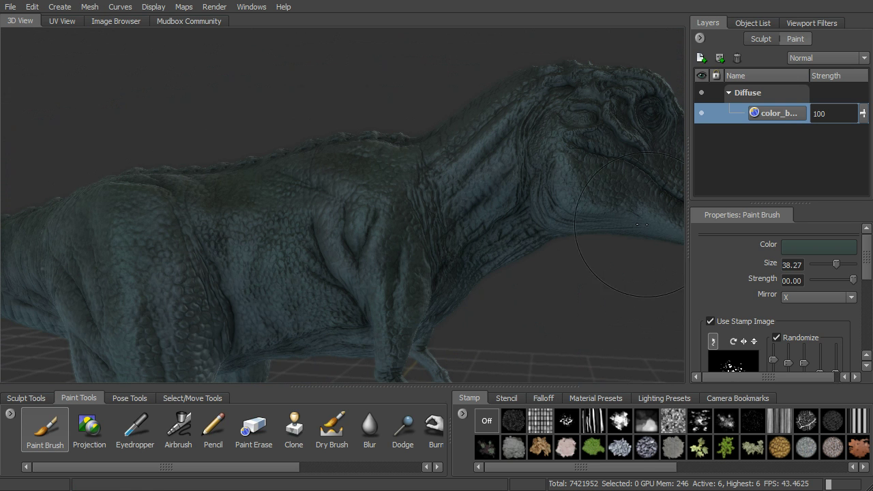
drag(868, 259, 868, 281)
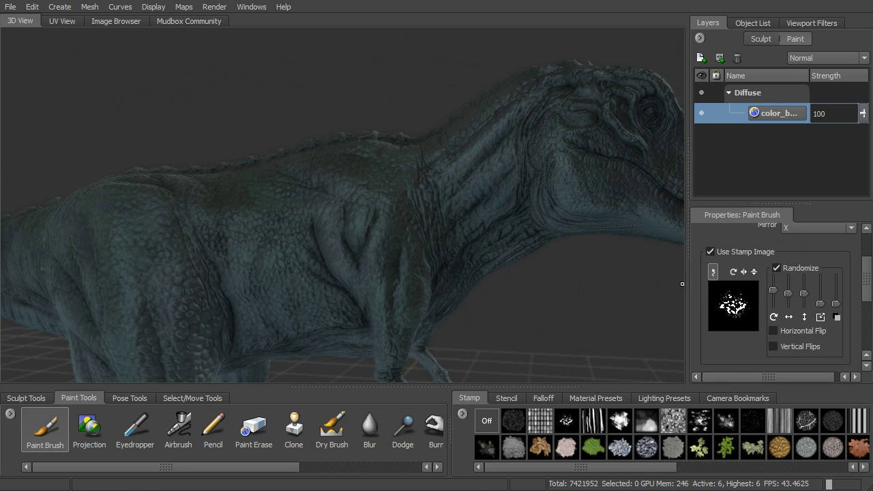
alt+right_drag(477, 290, 286, 303)
alt+middle_drag(213, 306, 402, 253)
alt+drag(402, 254, 368, 247)
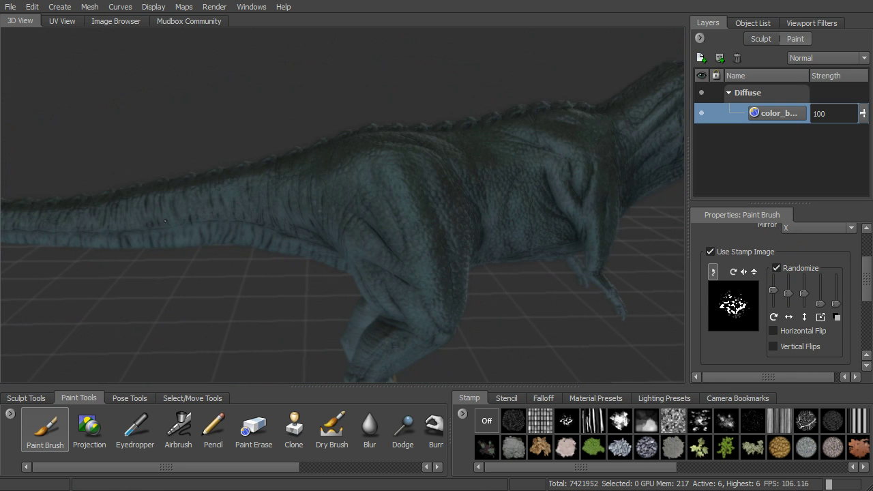
- Set the Paint Brush colour to a neutral grey with HSV 0, 0, 0.353 for the belly
mouse_move(244, 217)
alt+mouse_down()
mouse_move(422, 247)
mouse_move(581, 258)
alt+mouse_up()
drag(867, 293, 867, 248)
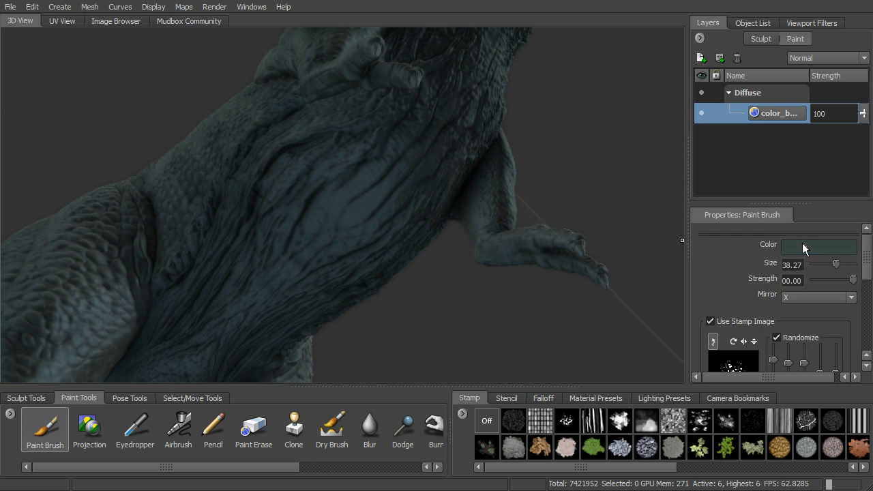
click(800, 244)
click(570, 83)
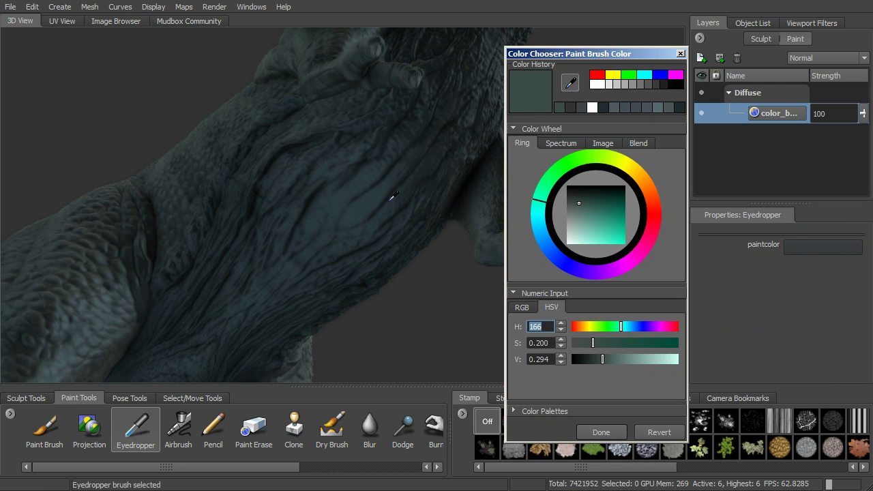
click(376, 202)
drag(571, 201, 568, 205)
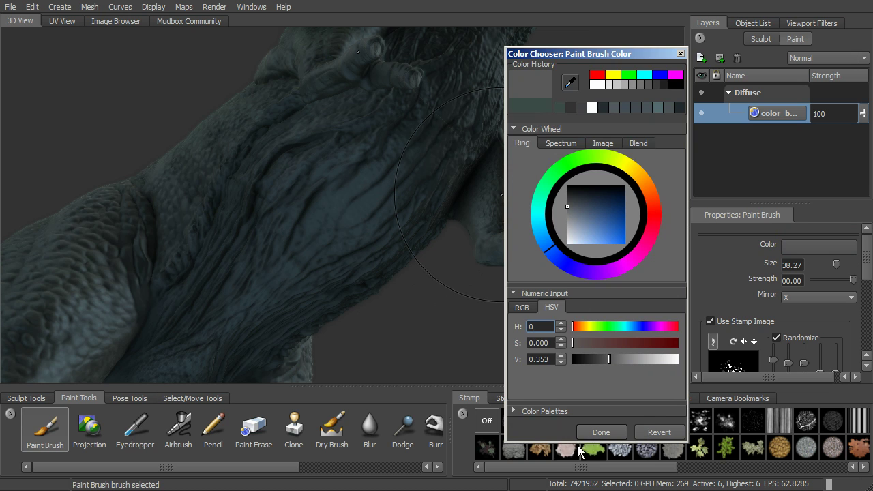
click(600, 432)
- Resize the brush to 14.87 and paint grey stamped speckles over the dinosaur's belly
drag(311, 227, 313, 222)
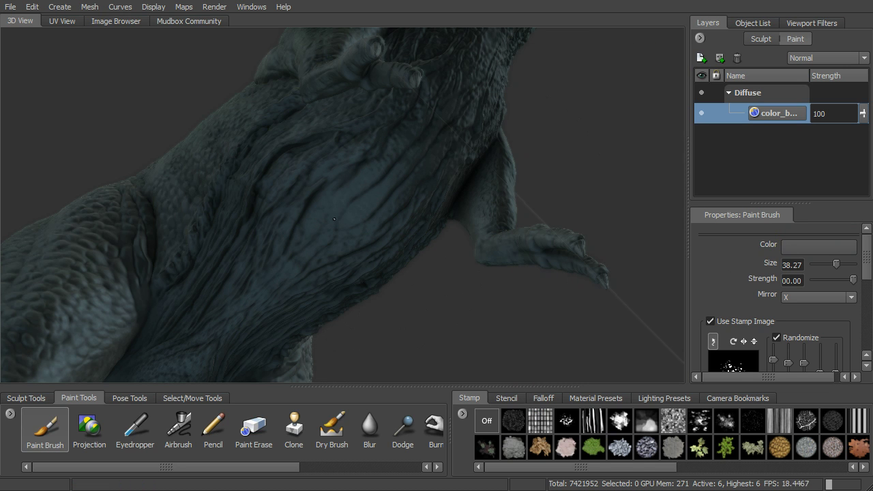
key(b)
drag(376, 209, 361, 202)
alt+drag(409, 186, 436, 193)
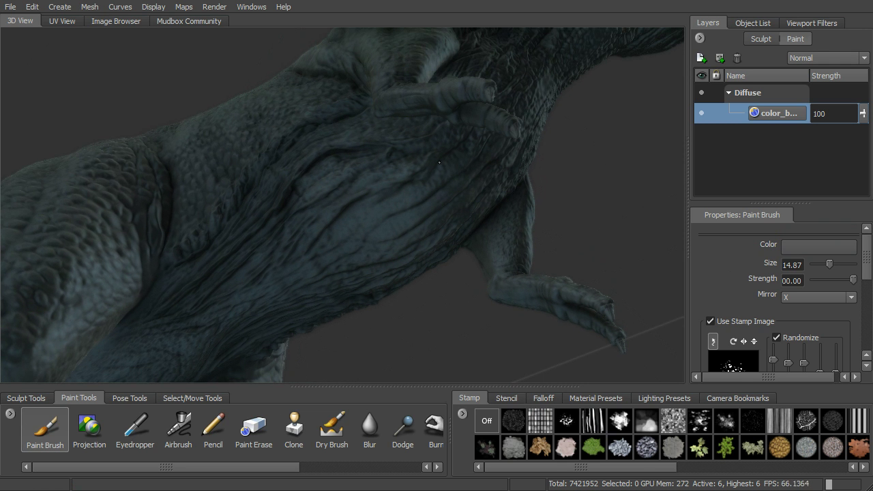
alt+drag(244, 237, 370, 278)
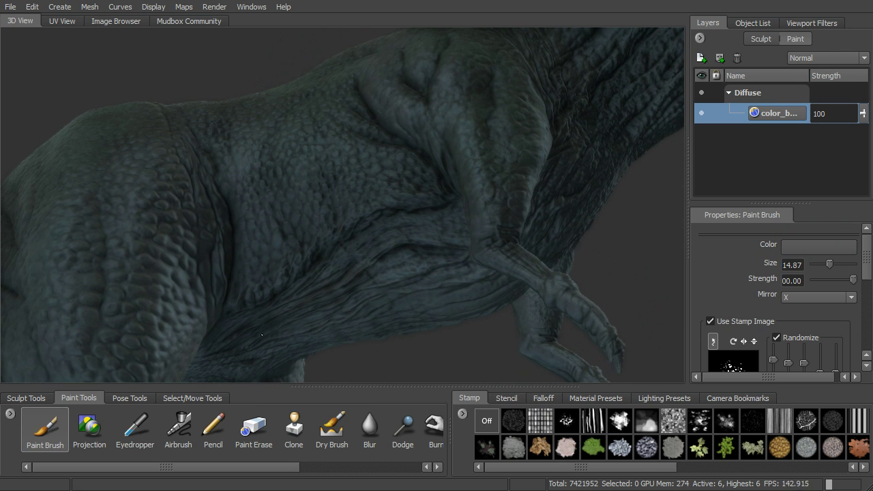
- Extend the grey speckles over the chest, throat and underside of the jaw
alt+drag(314, 287, 345, 239)
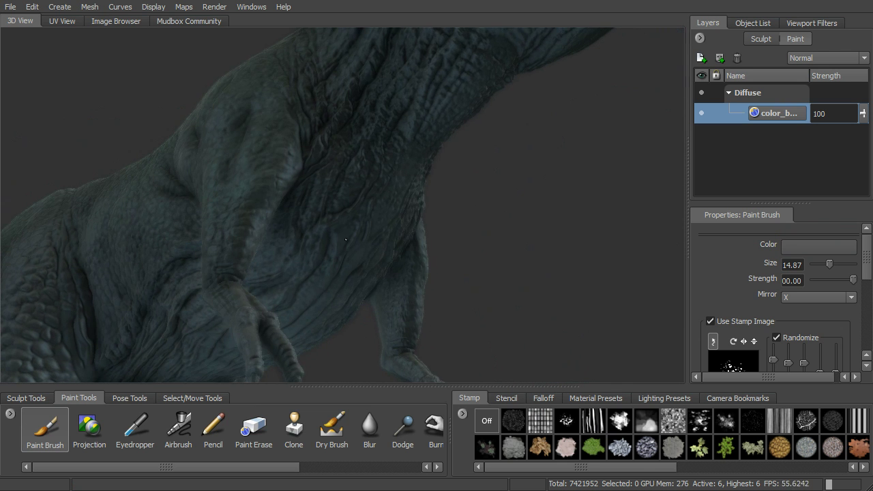
alt+drag(385, 215, 348, 193)
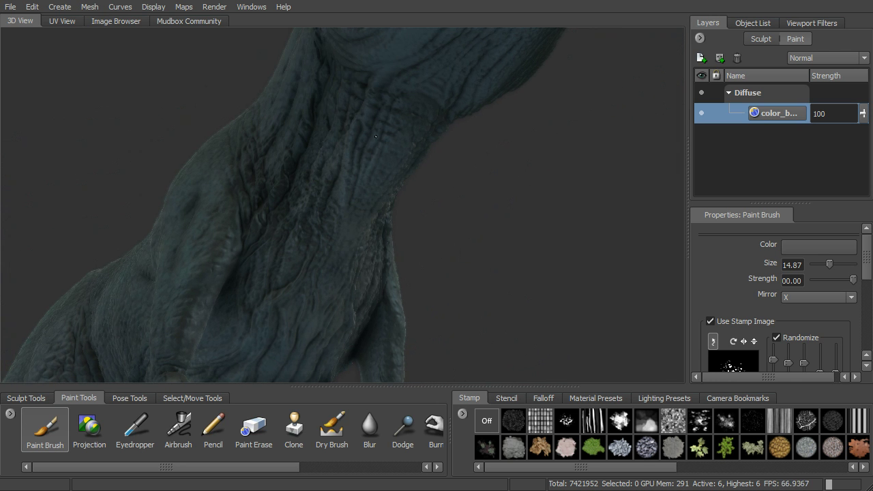
alt+drag(369, 87, 352, 184)
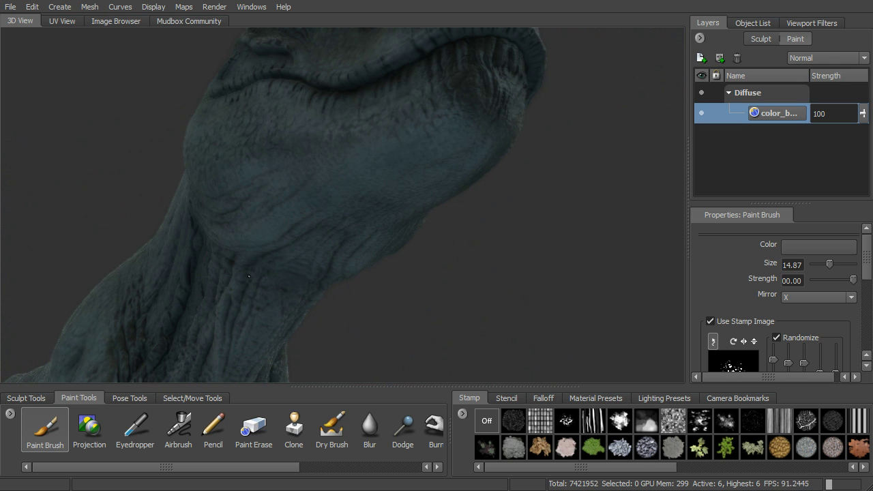
alt+drag(244, 313, 341, 297)
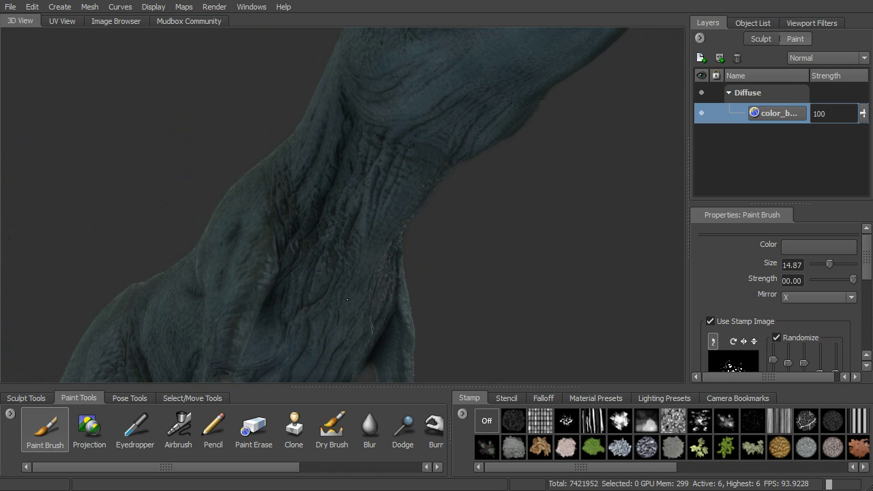
alt+drag(377, 231, 402, 177)
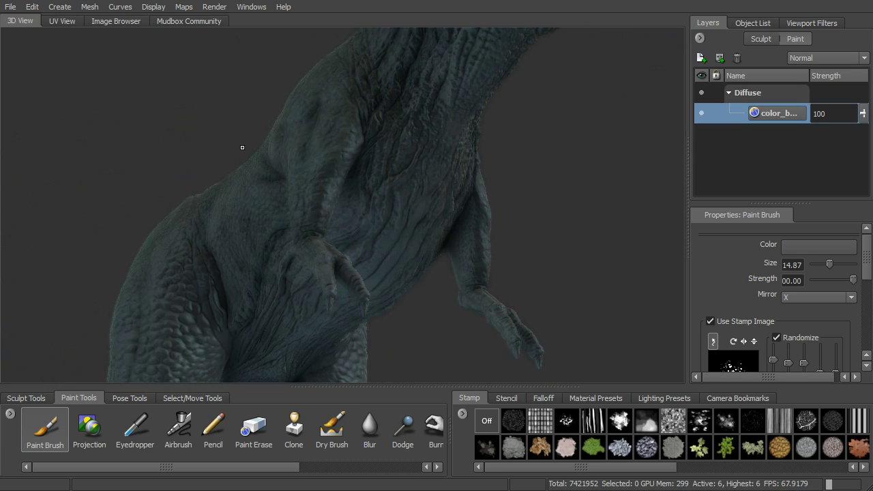
- Inspect the model's UV layout and return to the 3D view
click(112, 21)
click(67, 21)
alt+middle_drag(421, 180, 403, 206)
alt+right_drag(403, 205, 324, 268)
alt+right_drag(424, 238, 380, 196)
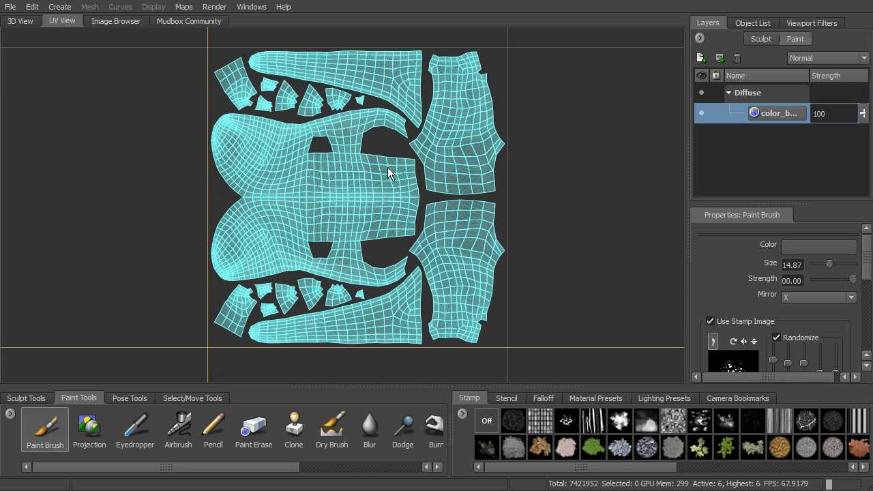
click(17, 22)
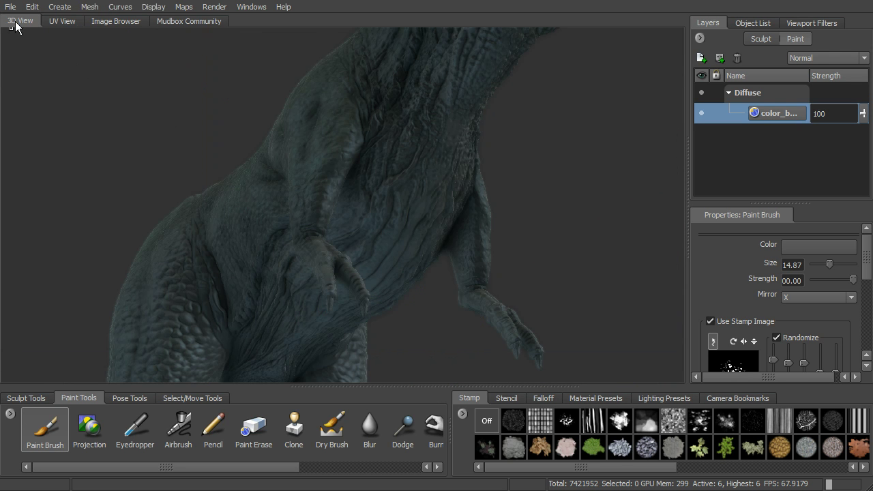
- Continue the grey speckles from the lower belly along the underside of the tail
alt+drag(476, 252, 426, 219)
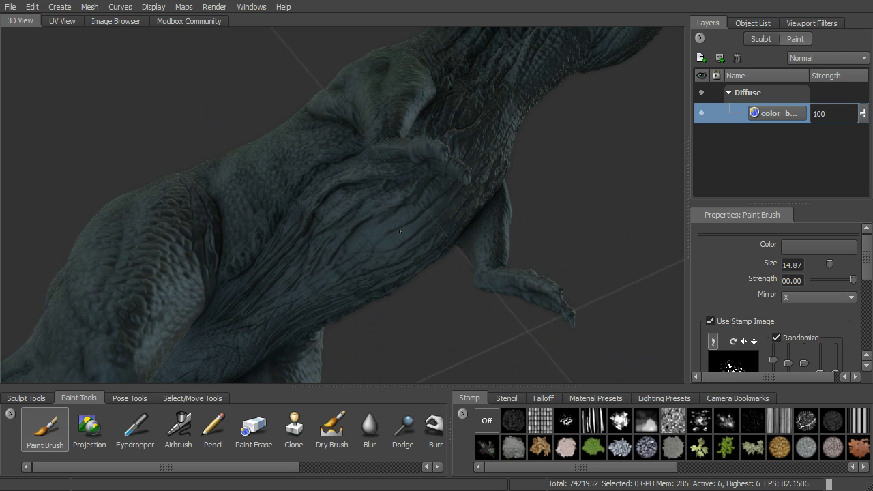
alt+drag(377, 253, 369, 173)
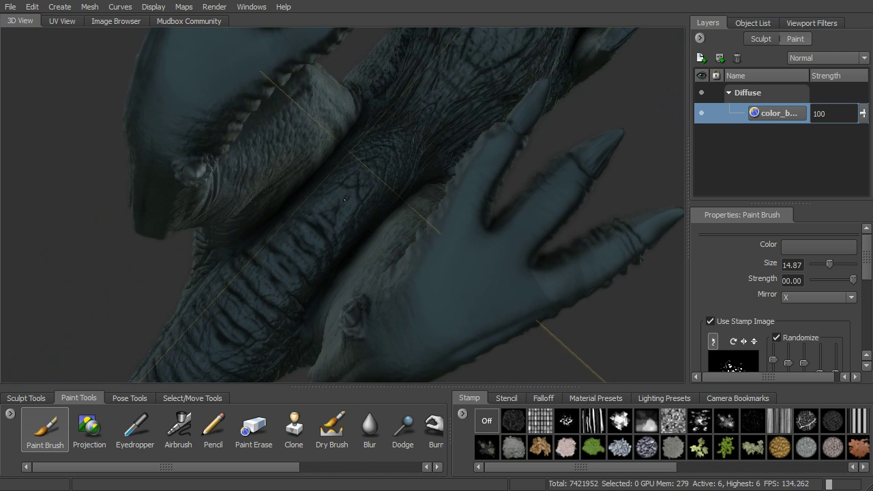
alt+drag(251, 291, 389, 224)
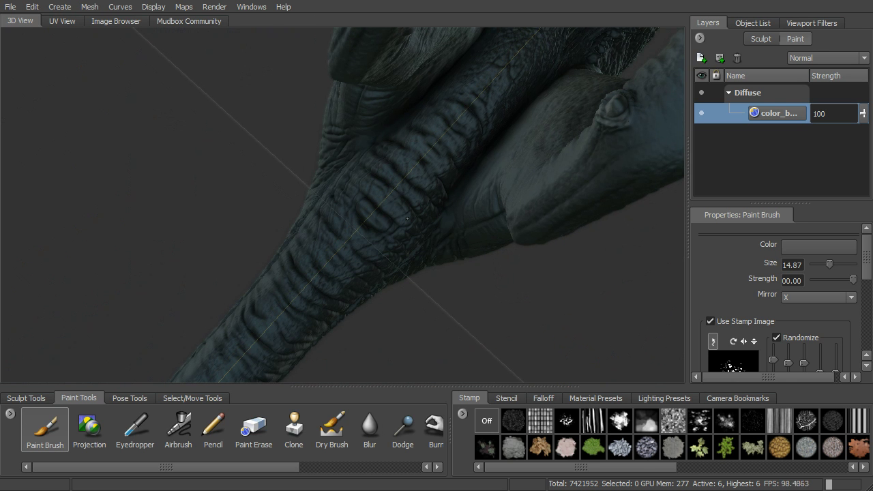
alt+drag(288, 304, 526, 117)
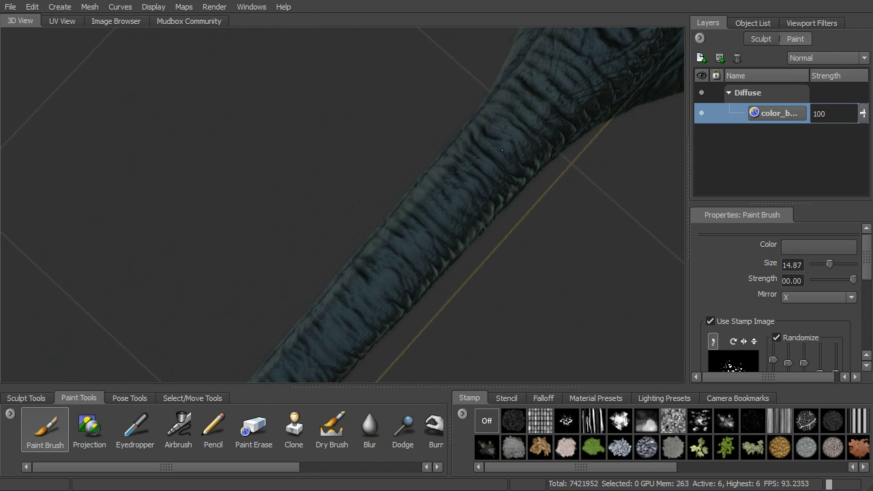
alt+drag(381, 307, 411, 281)
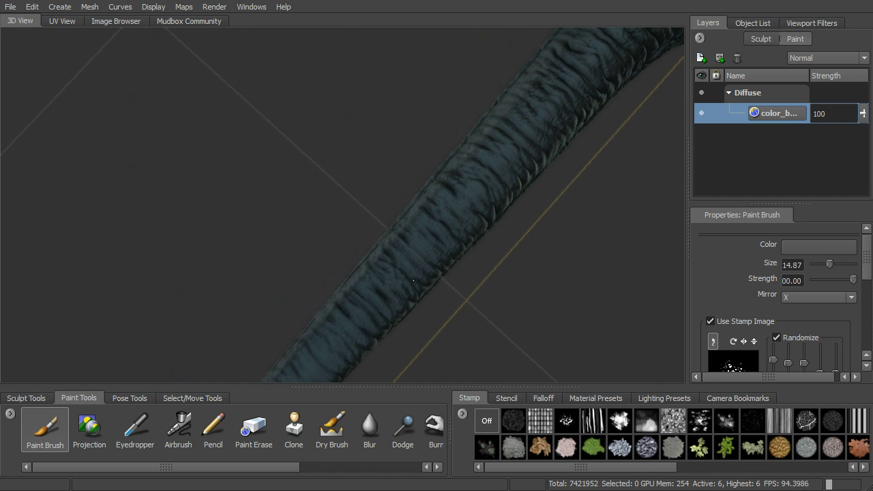
- Disable the stamp image for painting the eye and set the brush colour to dark yellow with HSV 57, 1, 0.6
alt+drag(506, 145, 495, 328)
alt+middle_drag(494, 327, 293, 303)
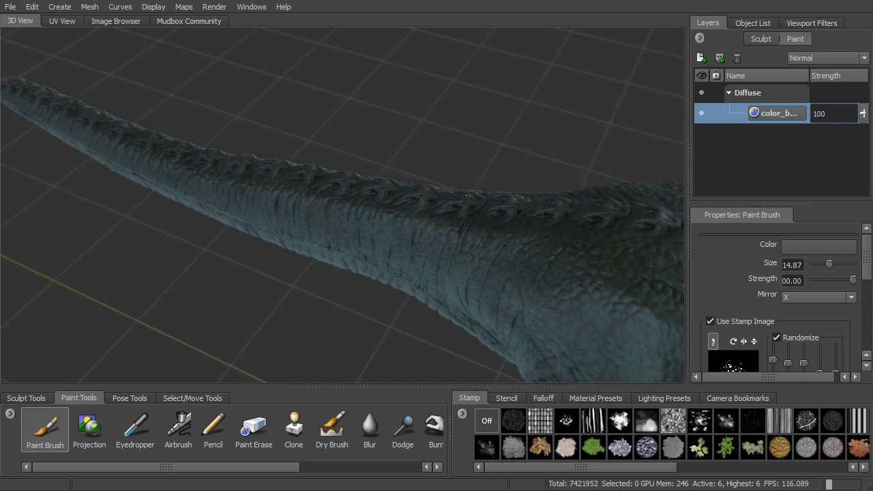
alt+middle_drag(628, 153, 380, 164)
mouse_move(380, 164)
alt+mouse_down()
mouse_move(438, 189)
mouse_move(453, 225)
mouse_move(427, 232)
mouse_move(422, 144)
alt+mouse_up()
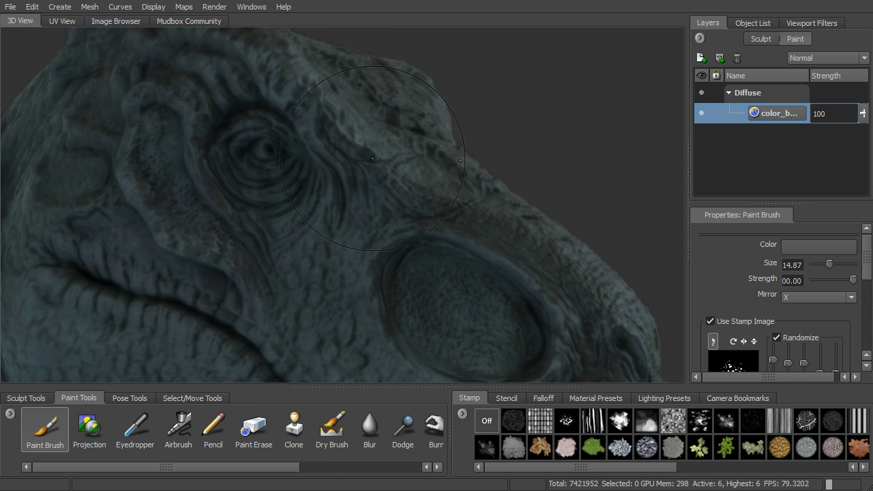
alt+right_drag(423, 144, 368, 89)
alt+middle_drag(369, 89, 456, 171)
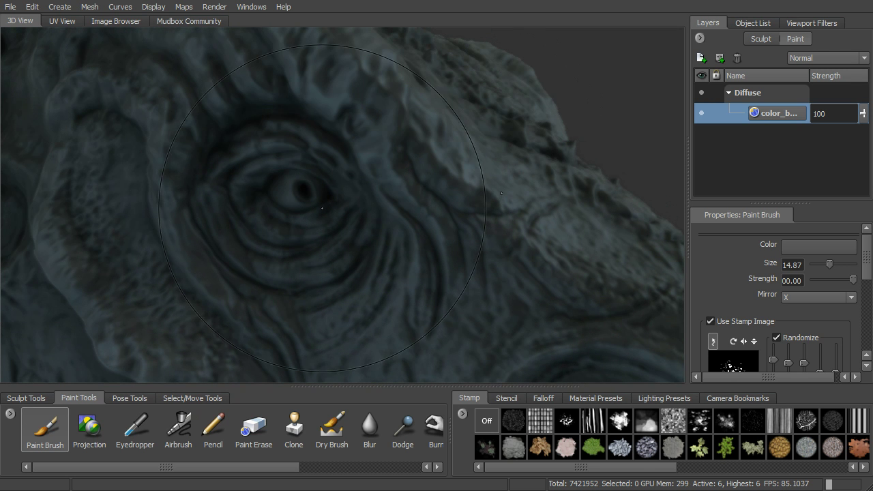
click(715, 323)
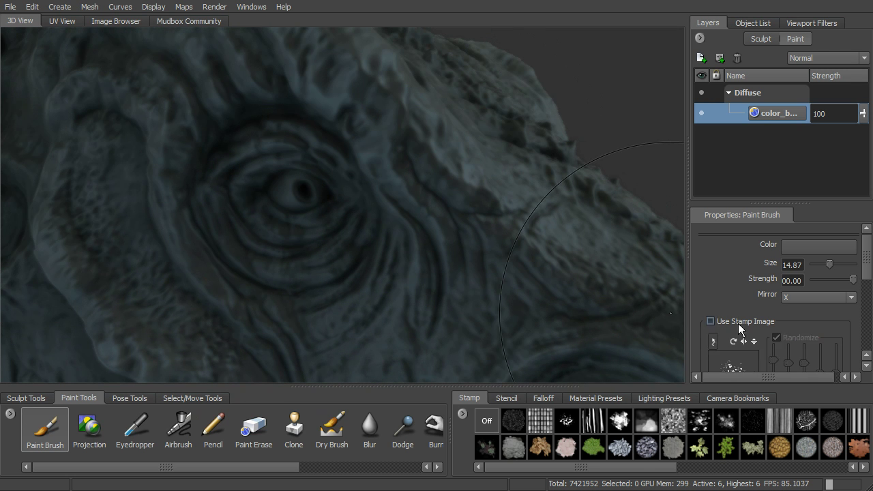
click(831, 250)
click(627, 179)
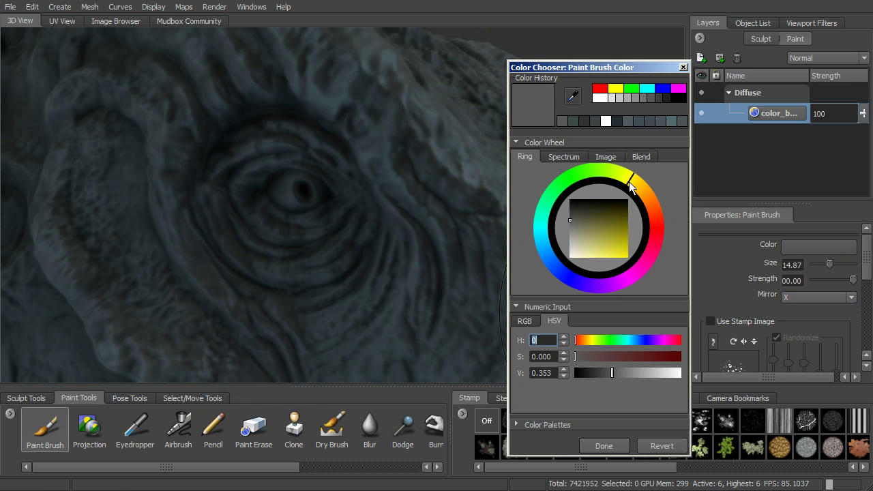
click(626, 227)
drag(625, 224, 627, 234)
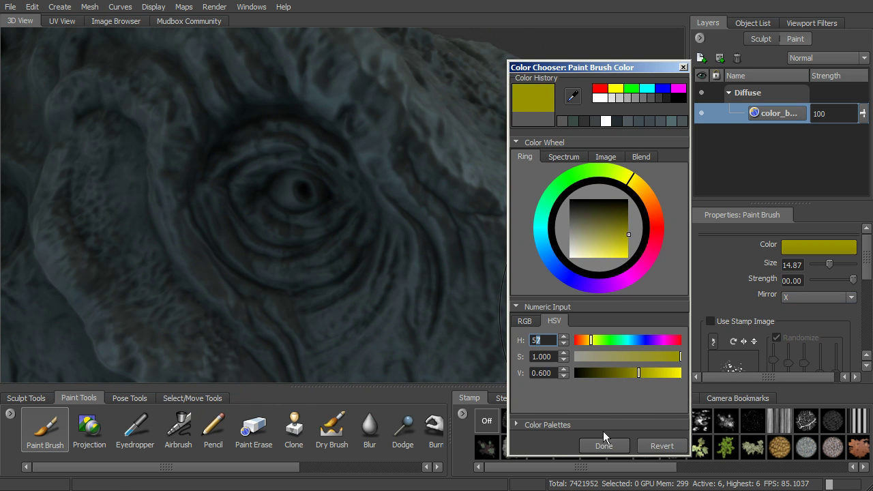
click(603, 446)
- Paint the eyeball yellow at brush size 1.71, erase the excess below it with Paint Erase, and return to the Paint Brush
key(b)
mouse_move(313, 194)
mouse_down()
mouse_move(270, 194)
mouse_move(315, 191)
mouse_move(299, 207)
mouse_up()
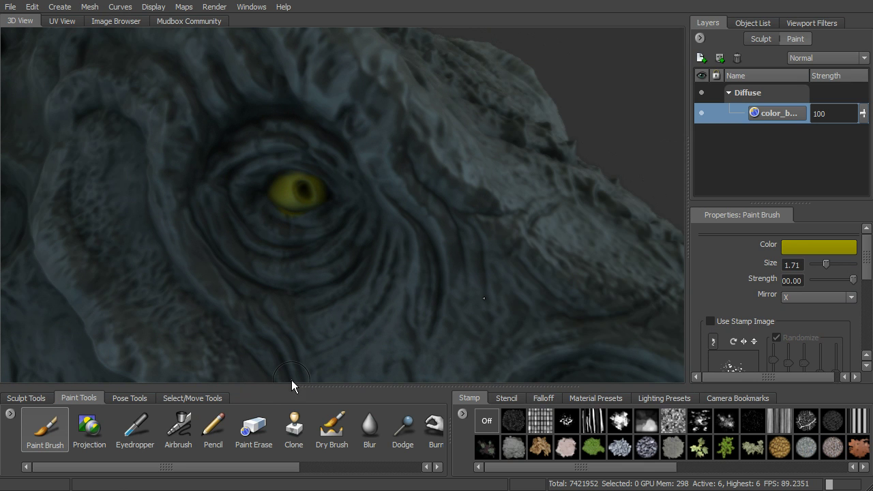
click(255, 431)
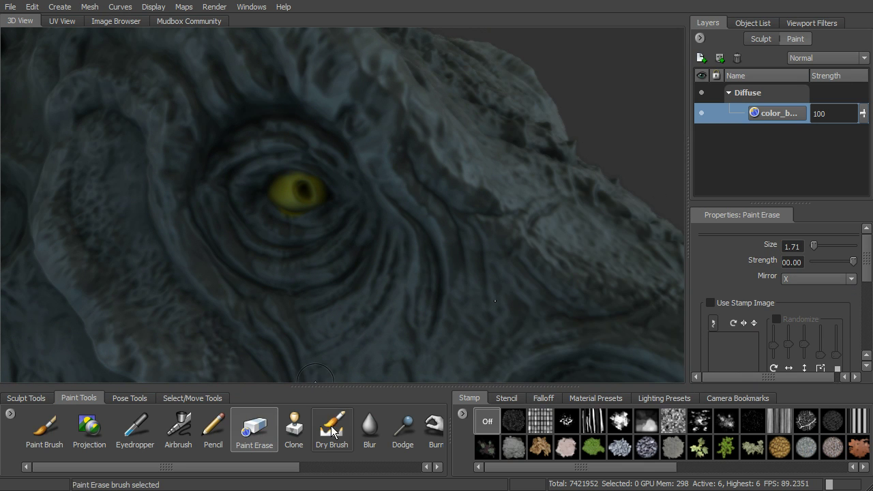
click(294, 428)
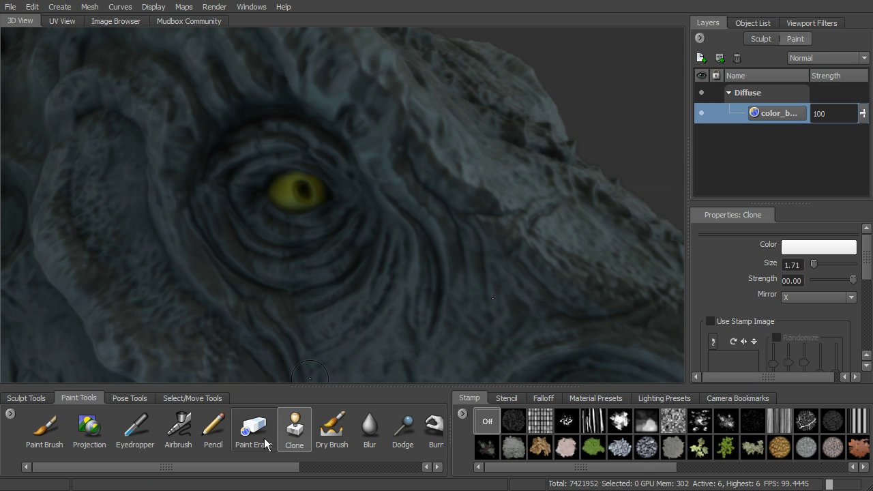
click(44, 428)
- Examine the yellow eye and the paint on the head and whole body
alt+right_drag(430, 231, 334, 212)
alt+drag(334, 211, 374, 155)
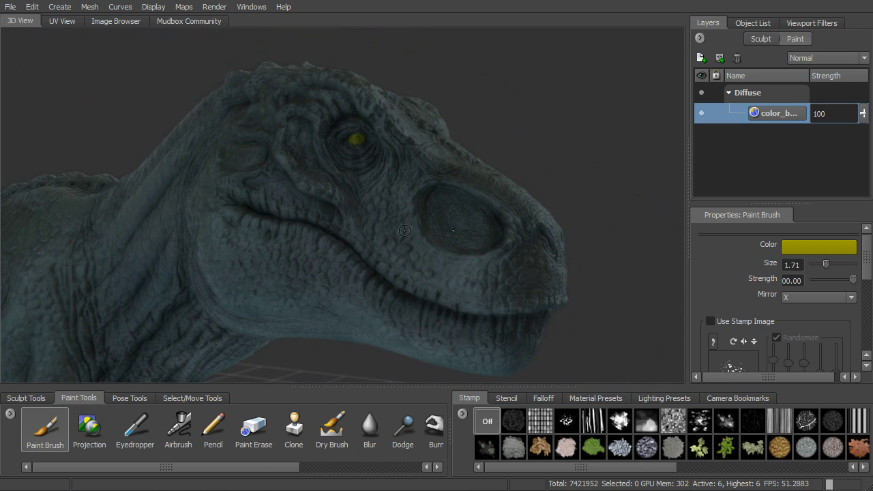
alt+right_drag(443, 223, 369, 192)
alt+middle_drag(375, 207, 532, 136)
alt+right_drag(512, 154, 436, 144)
alt+drag(437, 144, 487, 169)
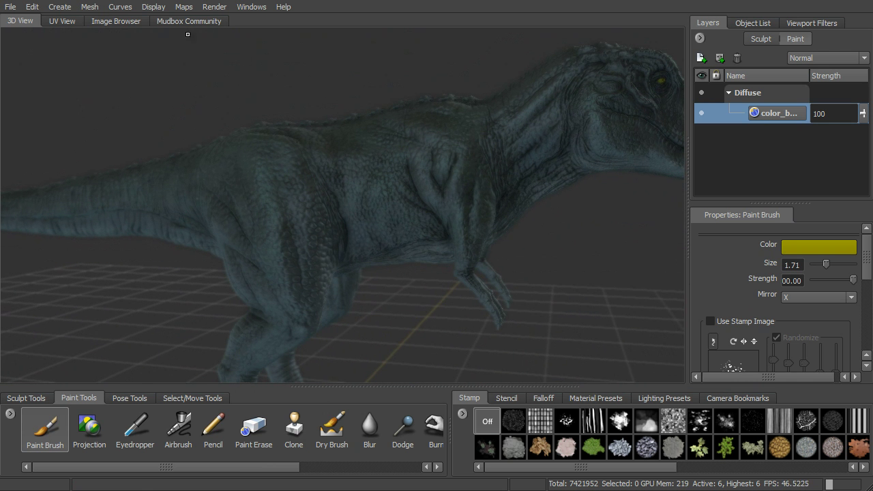
- Open the Stencils section of the Mudbox Community library
click(186, 22)
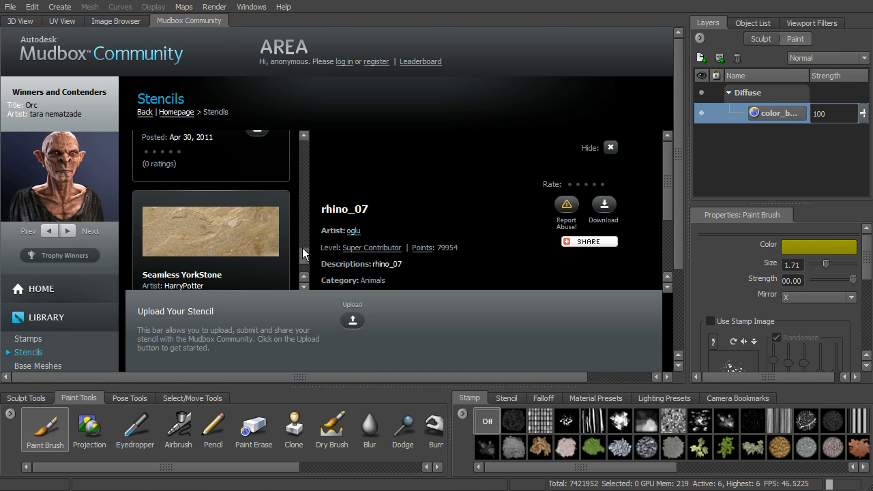
drag(301, 242, 299, 175)
click(176, 112)
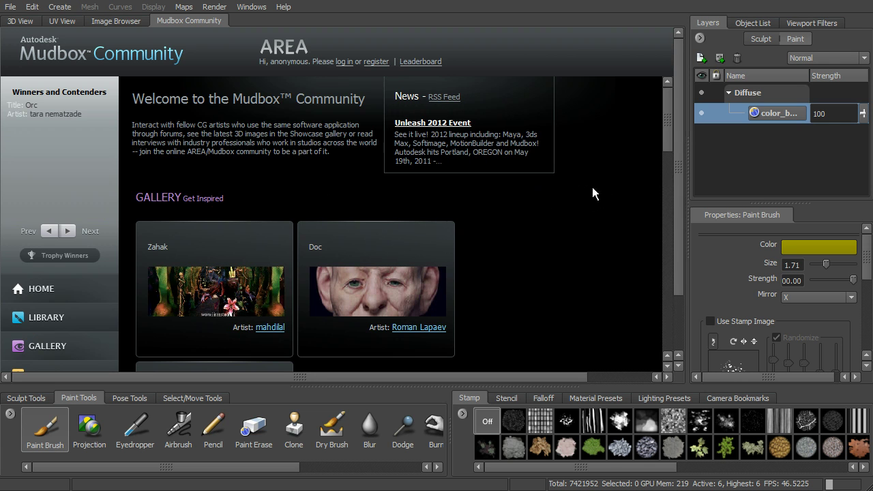
click(43, 318)
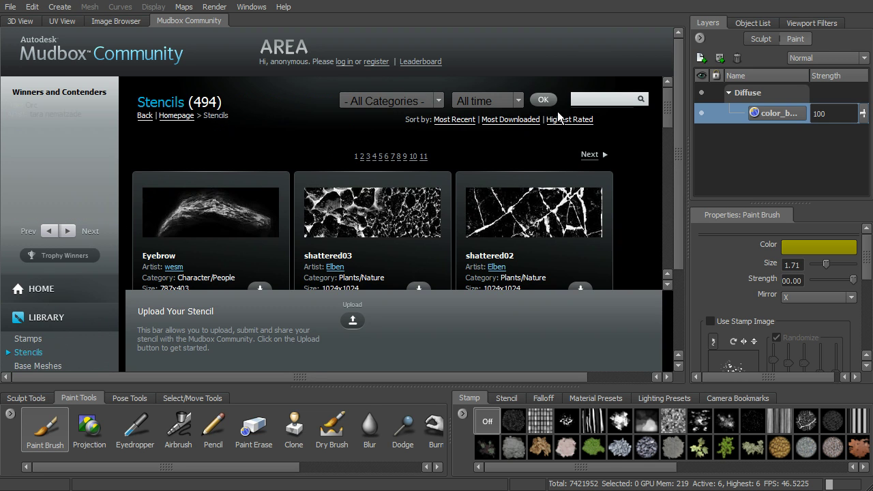
- Search the community stencils for rhino and download rhino_07 as the active stencil
click(439, 100)
click(584, 102)
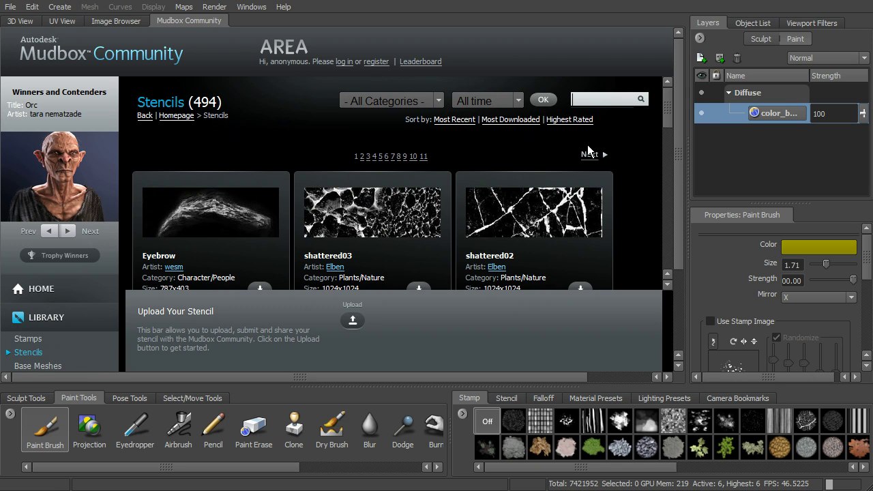
text(rhino)
key(Return)
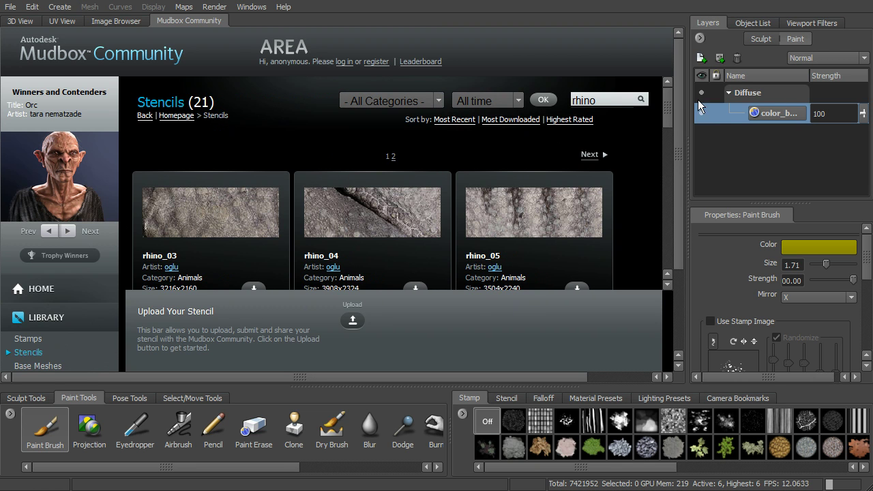
drag(667, 109, 663, 155)
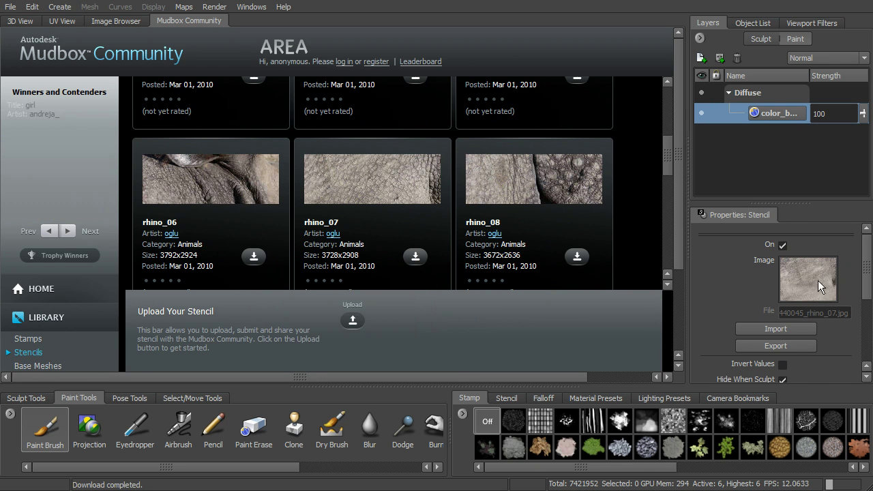
- Return to the 3D model and scale and move the rhino_07 stencil so it covers the flank
click(20, 21)
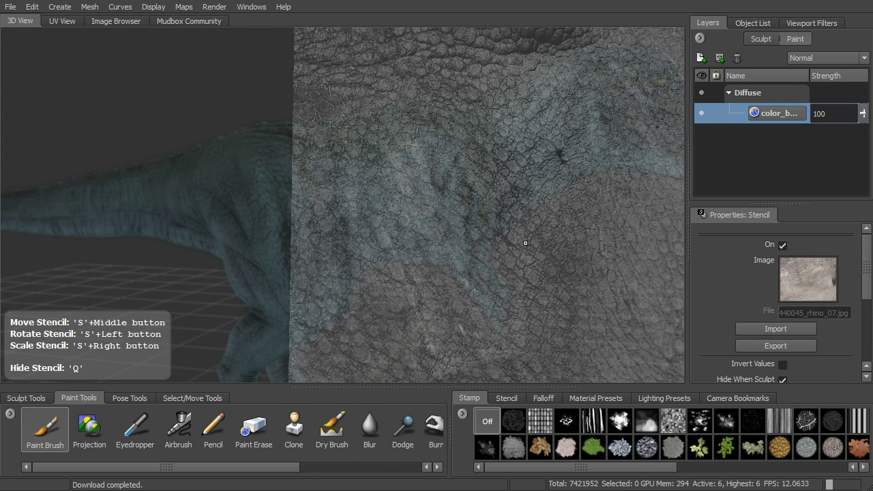
alt+drag(498, 213, 516, 234)
middle_drag(510, 235, 409, 253)
right_drag(409, 252, 421, 229)
middle_drag(422, 230, 430, 189)
alt+right_drag(429, 189, 495, 249)
middle_drag(496, 252, 506, 229)
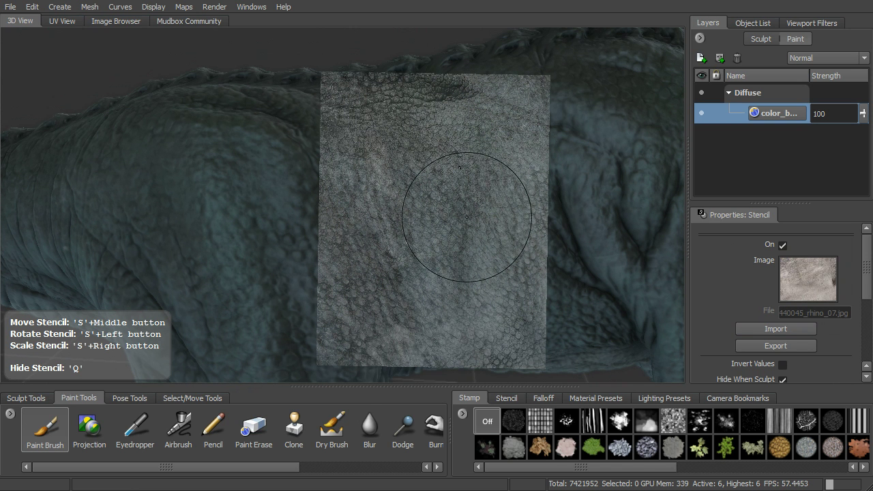
- Try a stroke through the rhino stencil on the flank with the Paint Brush and undo it
click(45, 427)
key(q)
mouse_move(447, 221)
mouse_down()
mouse_move(436, 208)
mouse_move(470, 201)
mouse_move(465, 154)
mouse_up()
key(q)
key(ctrl+z)
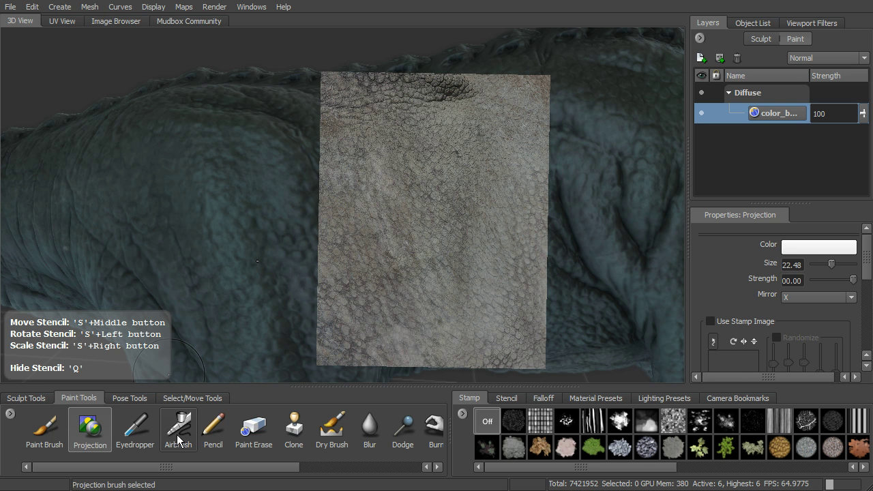
- Tilt the rhino stencil over the hip and thigh and make test strokes through it with the Projection brush
alt+drag(496, 248, 577, 192)
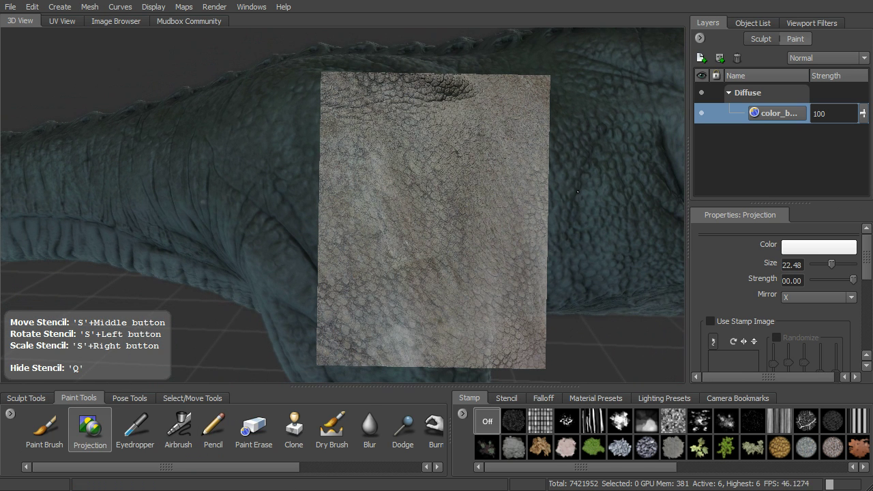
middle_drag(526, 231, 440, 268)
drag(440, 268, 445, 241)
mouse_move(445, 240)
middle_down()
mouse_move(501, 216)
mouse_move(497, 210)
middle_up()
right_drag(497, 210, 516, 202)
drag(394, 220, 392, 234)
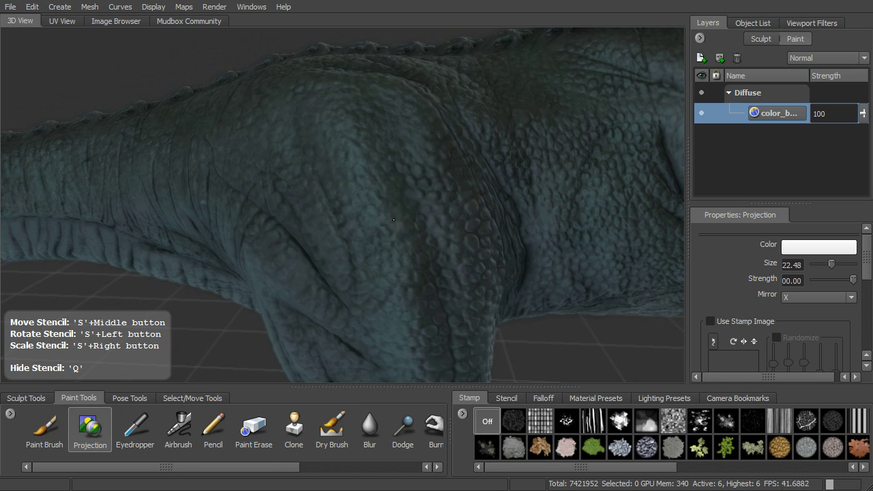
mouse_move(390, 190)
mouse_down()
mouse_move(402, 190)
mouse_move(369, 203)
mouse_up()
mouse_move(410, 255)
mouse_down()
mouse_move(356, 205)
mouse_move(385, 281)
mouse_move(422, 299)
mouse_move(436, 277)
mouse_up()
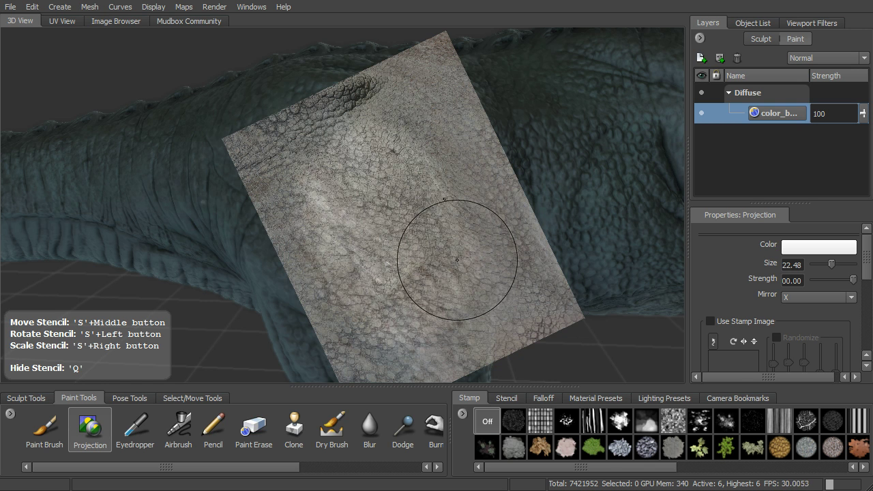
- Reposition the stencil on the thigh, set the Projection strength to 2.78, and project rhino skin onto the upper thigh
alt+right_drag(474, 194, 433, 209)
alt+middle_drag(432, 209, 479, 197)
mouse_move(479, 198)
right_down()
mouse_move(421, 196)
mouse_move(410, 207)
mouse_move(510, 240)
right_up()
mouse_move(510, 241)
alt+middle_down()
mouse_move(478, 230)
mouse_move(474, 237)
alt+middle_up()
right_drag(428, 220, 477, 283)
middle_drag(439, 196, 450, 176)
mouse_move(381, 190)
mouse_down()
mouse_move(346, 129)
mouse_move(413, 213)
mouse_move(440, 169)
mouse_move(395, 247)
mouse_move(429, 28)
mouse_move(429, 118)
mouse_up()
mouse_move(429, 205)
mouse_down()
mouse_move(339, 126)
mouse_move(387, 197)
mouse_move(300, 129)
mouse_move(283, 197)
mouse_up()
key(q)
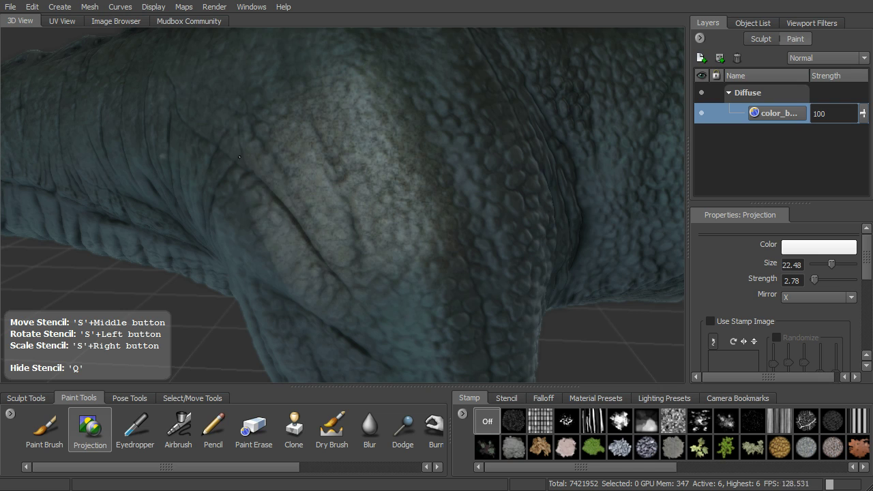
- Place the stencil further down the leg and project rhino skin along the middle and rear of the thigh
key(q)
alt+drag(399, 205, 415, 191)
middle_drag(435, 225, 438, 246)
right_drag(438, 245, 416, 165)
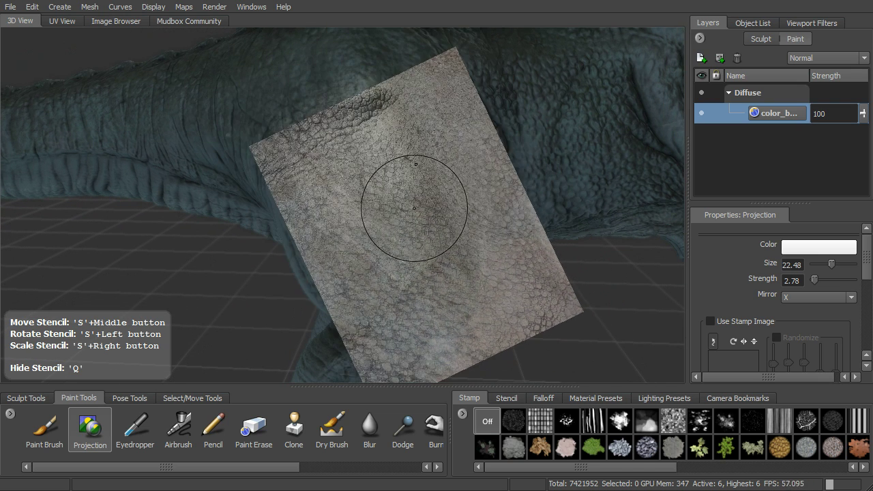
key(q)
drag(347, 239, 370, 280)
middle_drag(366, 231, 320, 208)
drag(304, 198, 298, 199)
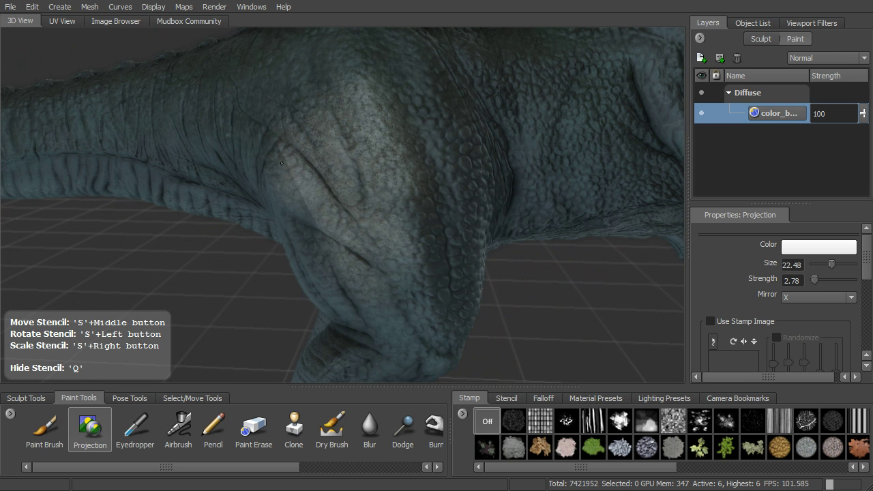
- Shift the stencil in small moves and project rhino skin down the thigh's front edge toward the knee
key(q)
middle_drag(357, 215, 390, 243)
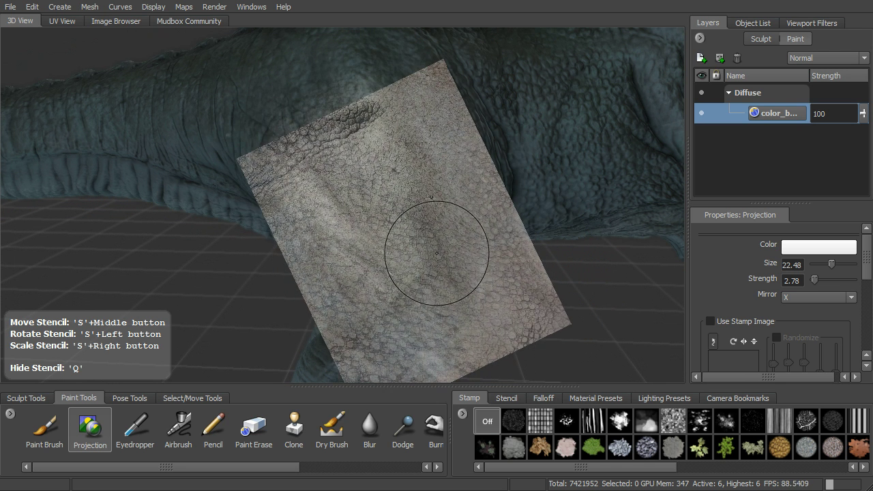
key(q)
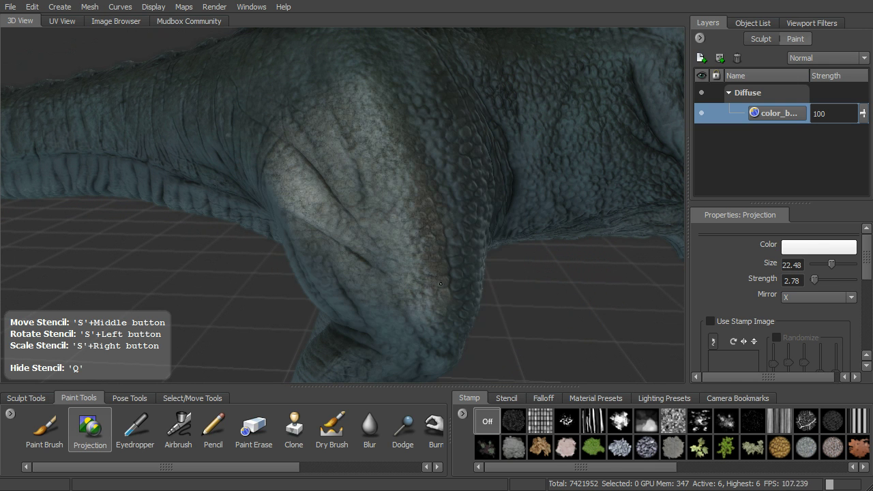
key(q)
middle_drag(425, 308, 437, 324)
key(q)
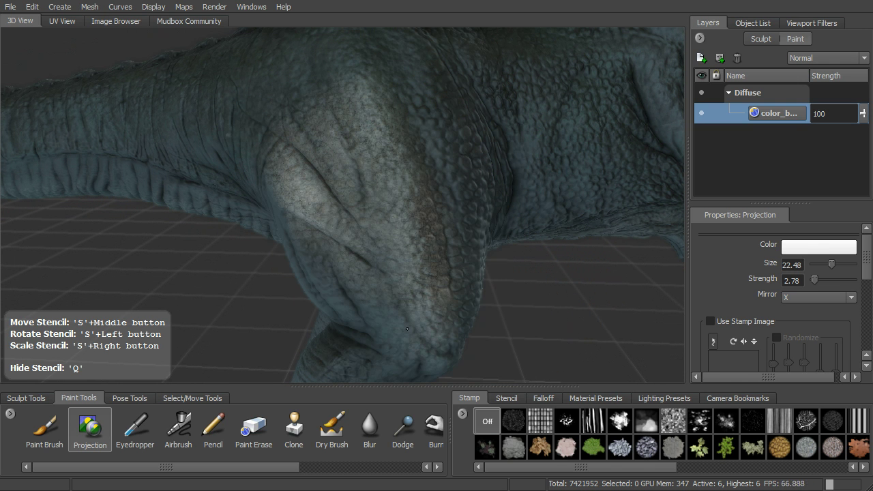
- Move the stencil over the rear of the thigh and project rhino skin there
key(q)
alt+drag(462, 223, 418, 253)
middle_drag(417, 252, 286, 162)
key(q)
mouse_move(311, 152)
mouse_down()
mouse_move(298, 132)
mouse_move(292, 193)
mouse_move(267, 179)
mouse_move(352, 188)
mouse_move(354, 266)
mouse_move(301, 215)
mouse_up()
mouse_move(314, 298)
mouse_down()
mouse_move(344, 317)
mouse_move(364, 274)
mouse_up()
key(q)
- Move the stencil to the junction of thigh and belly and project rhino skin onto the large front scales
key(q)
key(q)
middle_drag(355, 252, 453, 192)
alt+drag(439, 245, 480, 219)
middle_drag(479, 218, 510, 166)
key(q)
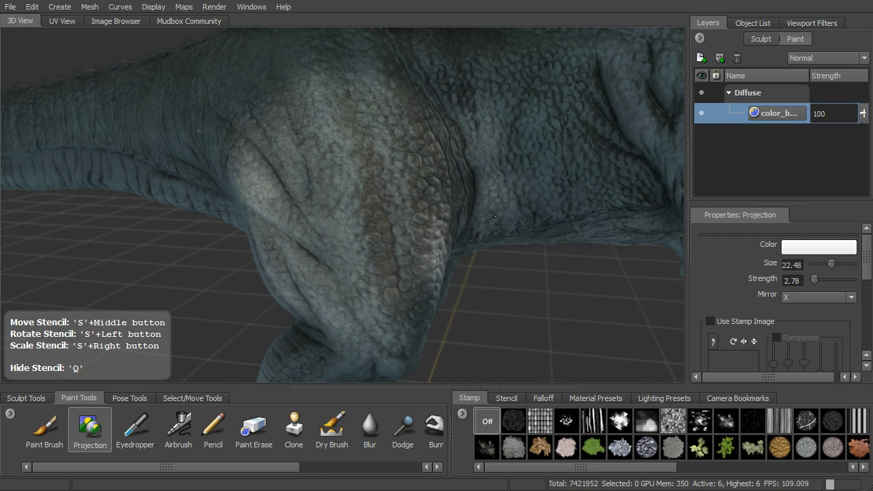
- Position the stencil over the flank between thigh and arm and project rhino skin across it
key(q)
alt+middle_drag(537, 178, 381, 229)
alt+drag(382, 228, 447, 198)
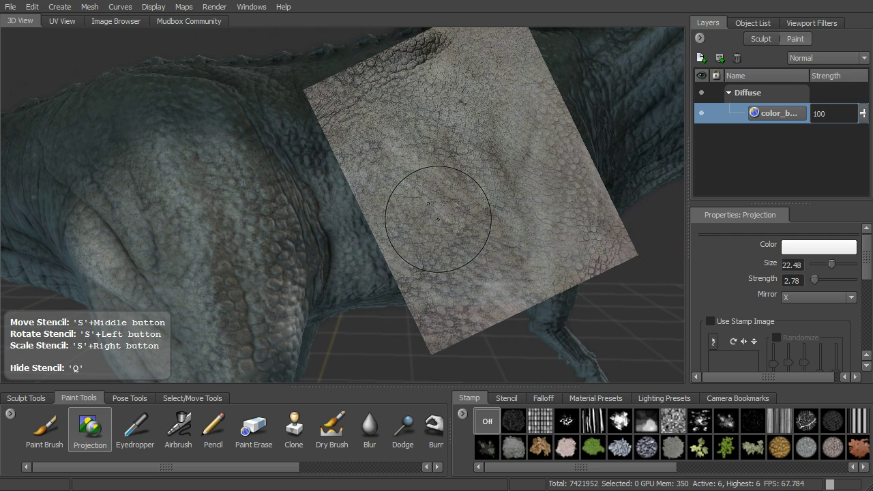
middle_drag(445, 235, 392, 247)
key(q)
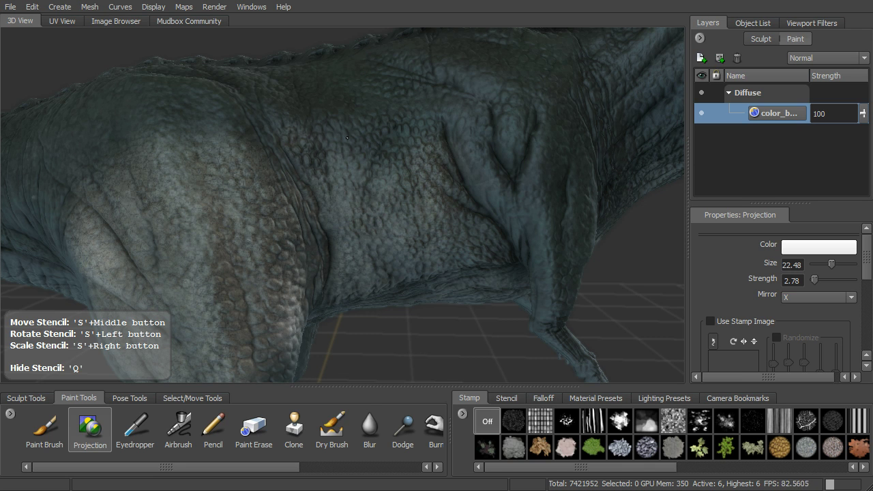
- From a raised view, move the stencil over the upper flank and project rhino skin up toward the spine
key(q)
alt+drag(469, 202, 466, 205)
alt+middle_drag(467, 204, 502, 165)
alt+drag(502, 164, 506, 183)
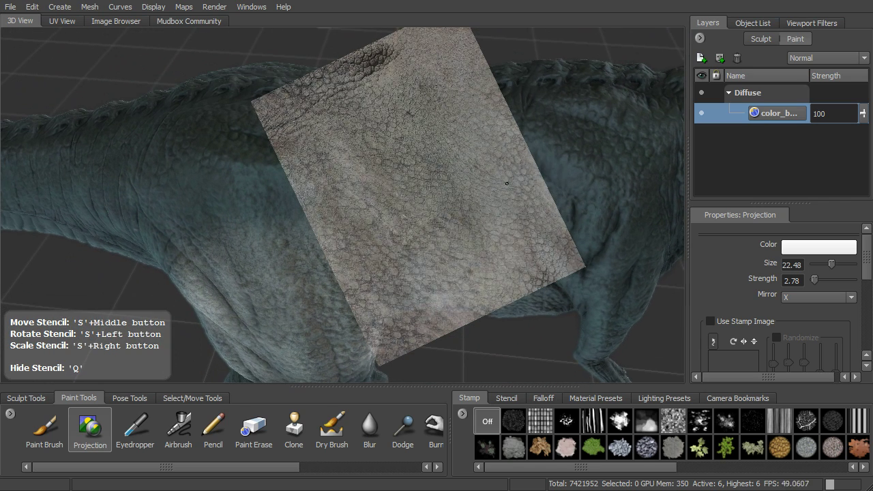
key(q)
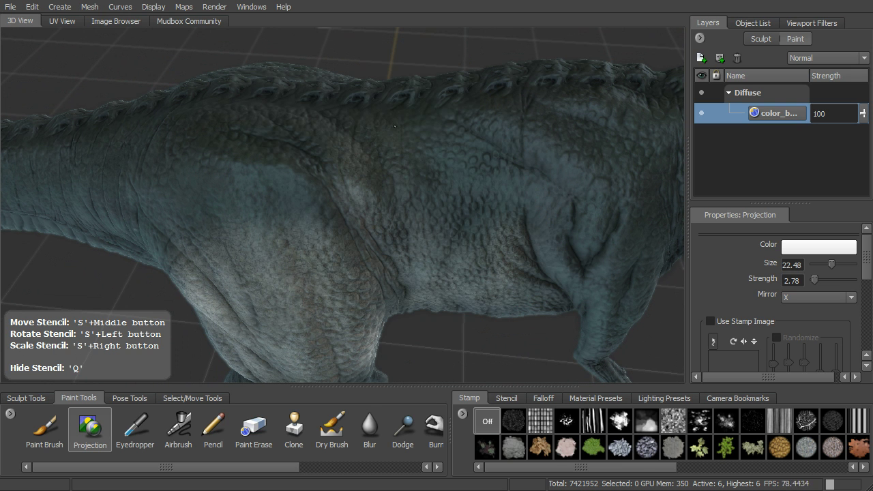
drag(487, 212, 492, 210)
middle_drag(537, 195, 574, 196)
drag(511, 206, 487, 176)
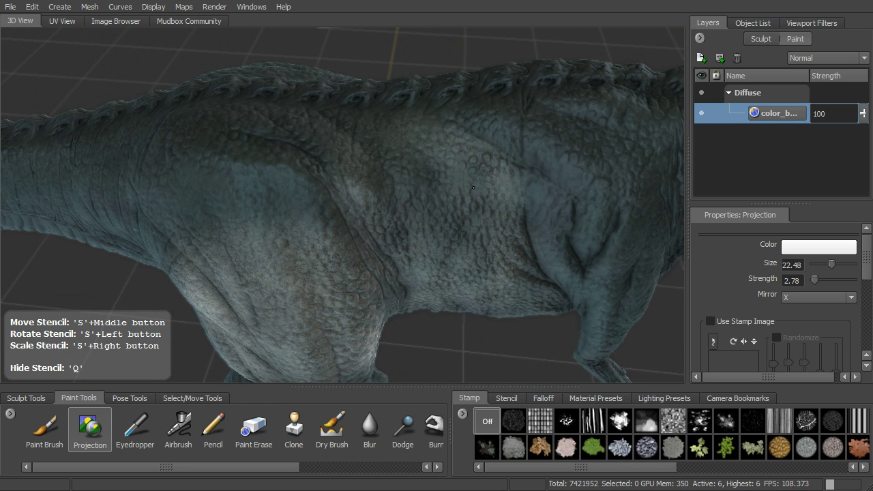
- Slide the stencil back along the body in stages and project rhino skin over the top of the hip
key(q)
middle_drag(414, 179, 380, 156)
key(q)
key(q)
middle_drag(401, 181, 274, 171)
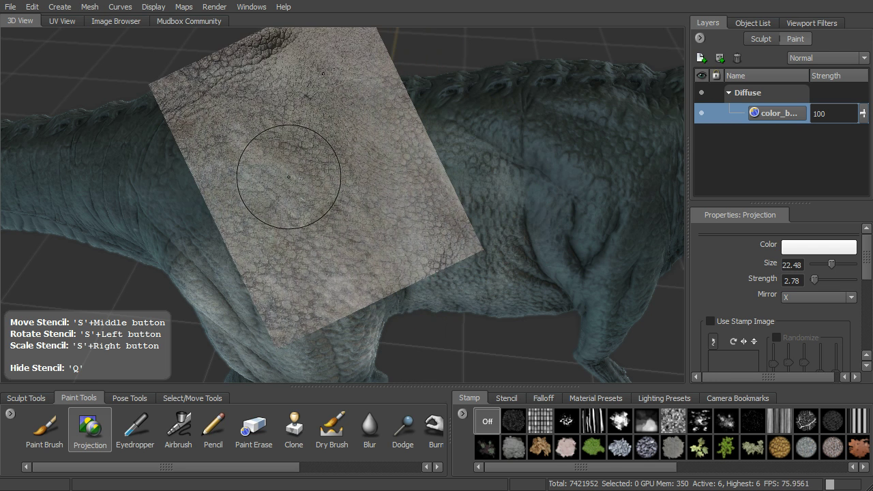
key(q)
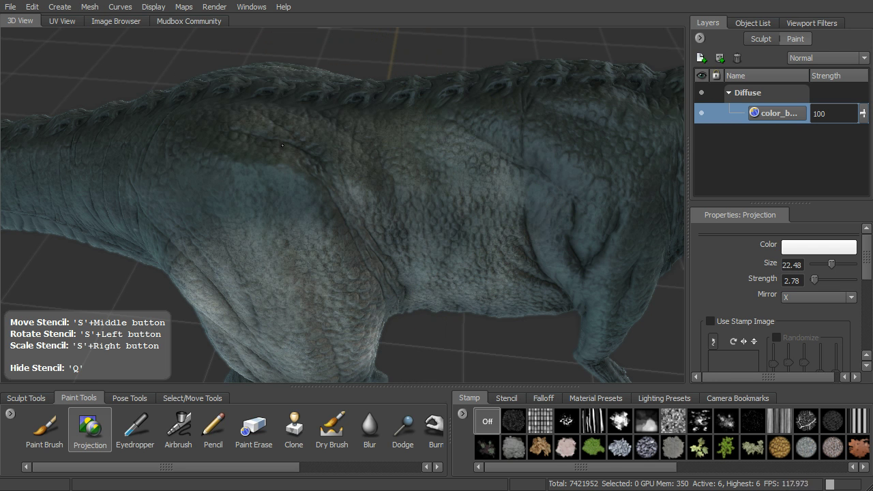
key(q)
middle_drag(320, 210, 268, 217)
key(q)
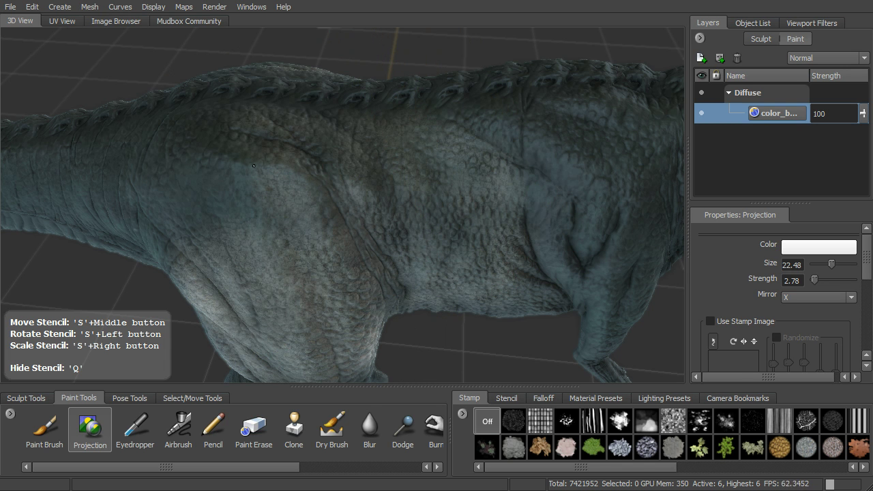
- Move the stencil over the rear of the hip and project rhino skin across the remaining plain area
drag(194, 142, 211, 164)
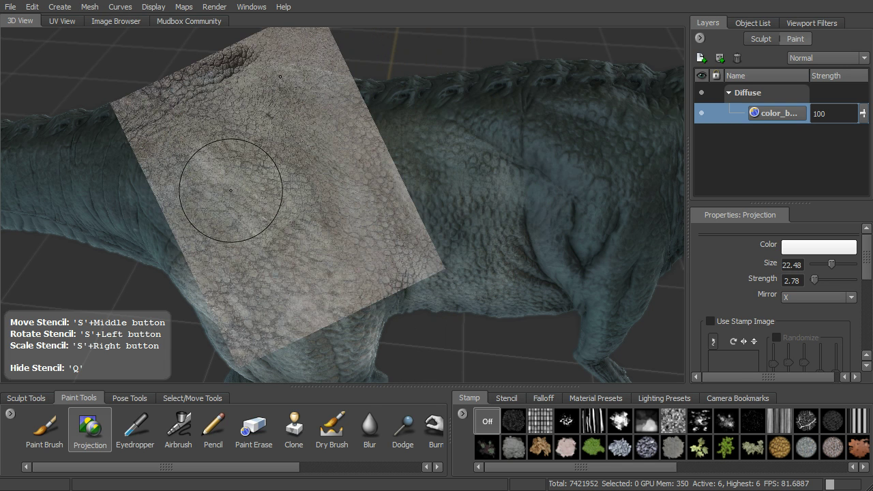
middle_drag(259, 187, 222, 183)
mouse_move(314, 201)
alt+mouse_down()
mouse_move(387, 192)
mouse_move(374, 207)
alt+mouse_up()
middle_drag(267, 183, 344, 211)
drag(345, 209, 358, 210)
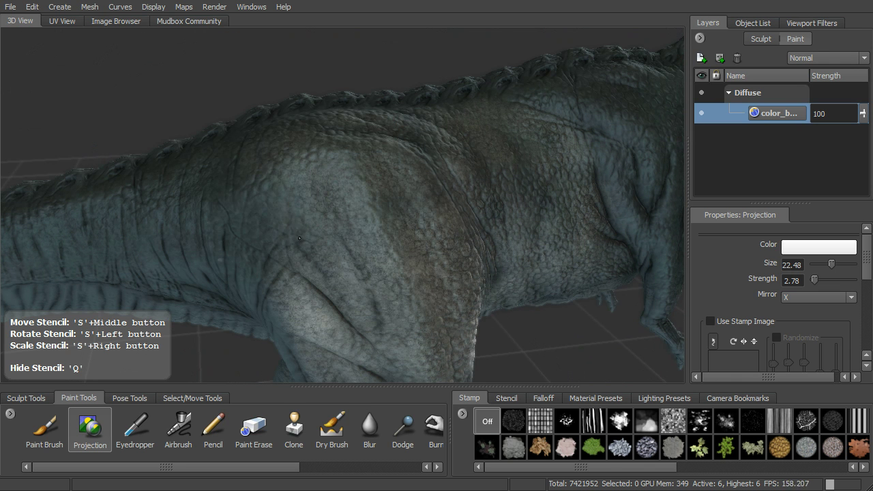
- Reposition the stencil at the back of the hip and project rhino skin toward the tail base
key(q)
alt+drag(332, 185, 376, 195)
middle_drag(334, 185, 340, 211)
key(q)
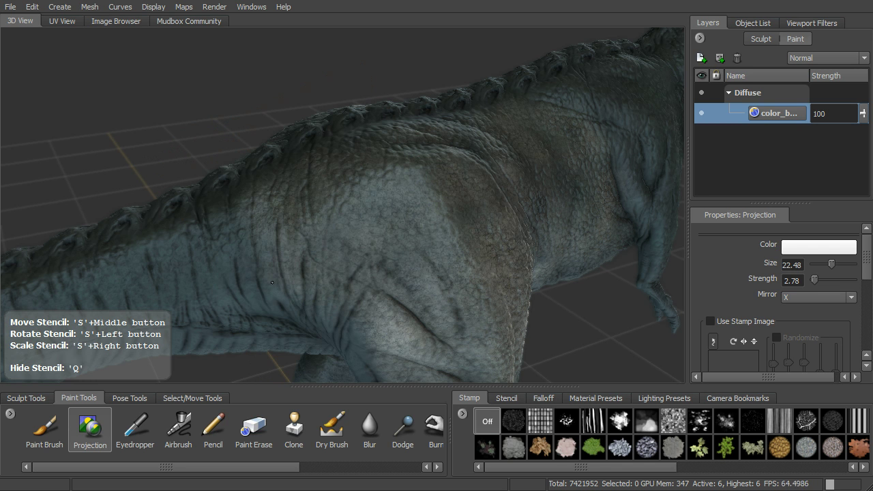
- Place the stencil over the flank again and project more rhino skin behind the arm
key(q)
alt+drag(356, 328, 523, 200)
alt+middle_drag(523, 200, 329, 231)
middle_drag(334, 237, 421, 203)
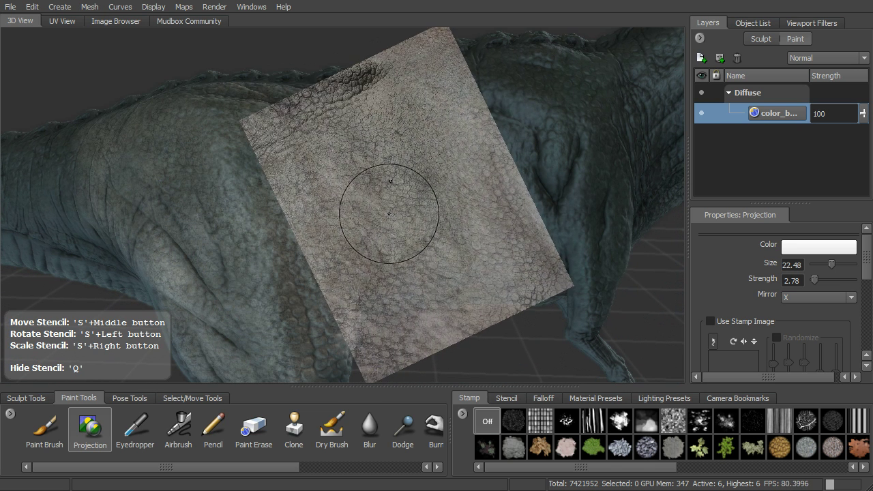
key(q)
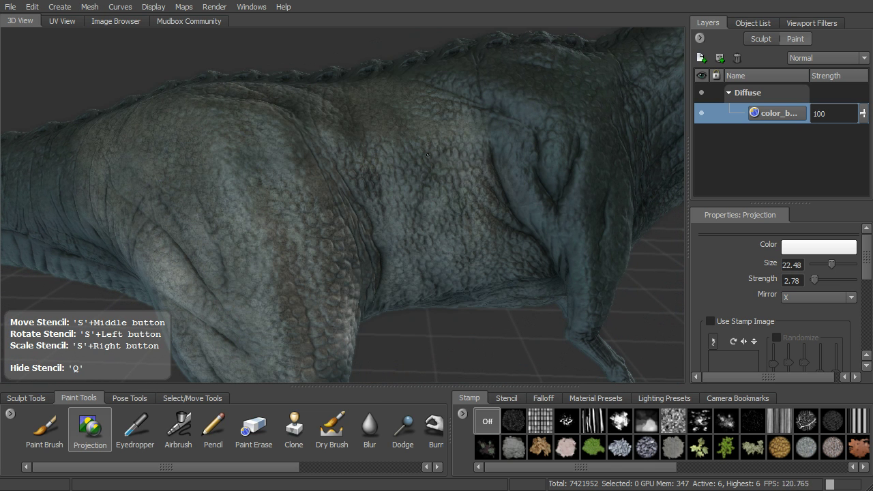
- Shrink the stencil over the hip, set the Projection strength to 65.09, and project stronger skin detail onto the upper thigh
key(q)
alt+drag(452, 165, 351, 197)
middle_drag(395, 189, 193, 190)
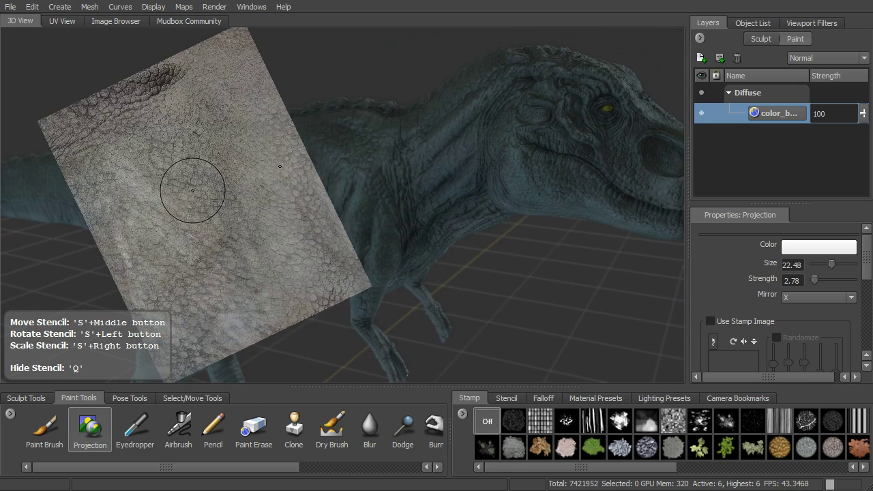
right_drag(192, 190, 163, 170)
middle_drag(174, 176, 152, 182)
key(q)
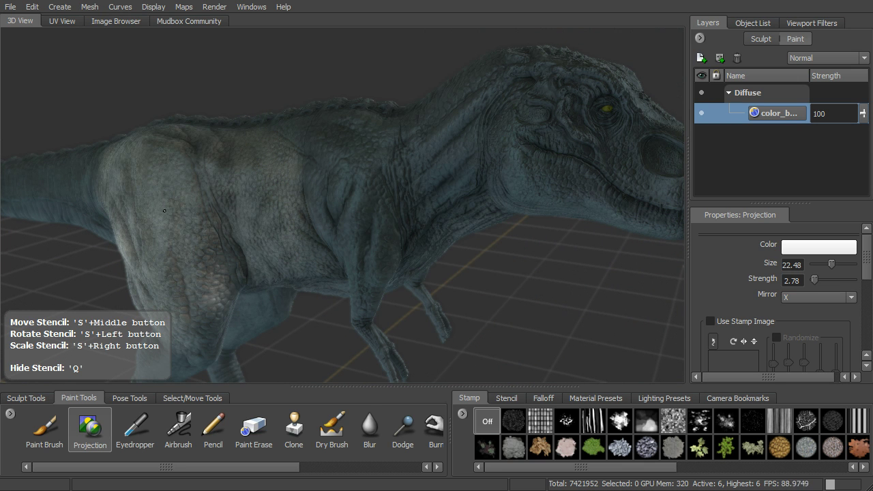
mouse_move(182, 195)
mouse_down()
mouse_move(191, 191)
mouse_move(185, 148)
mouse_up()
key(q)
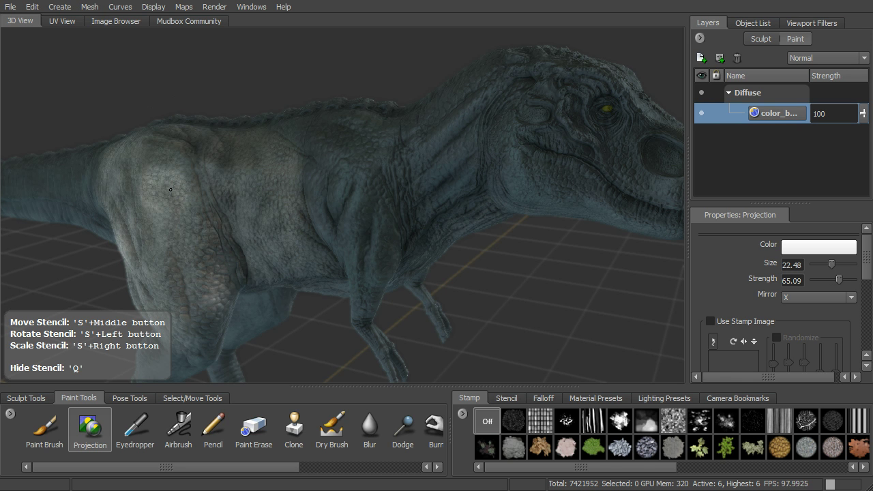
- Move the stencil forward over the chest and shoulder and examine the projected skin on the whole body
key(q)
key(s)
middle_drag(161, 170, 428, 155)
mouse_move(293, 228)
alt+mouse_down()
mouse_move(320, 249)
mouse_move(375, 251)
mouse_move(338, 235)
mouse_move(325, 200)
alt+mouse_up()
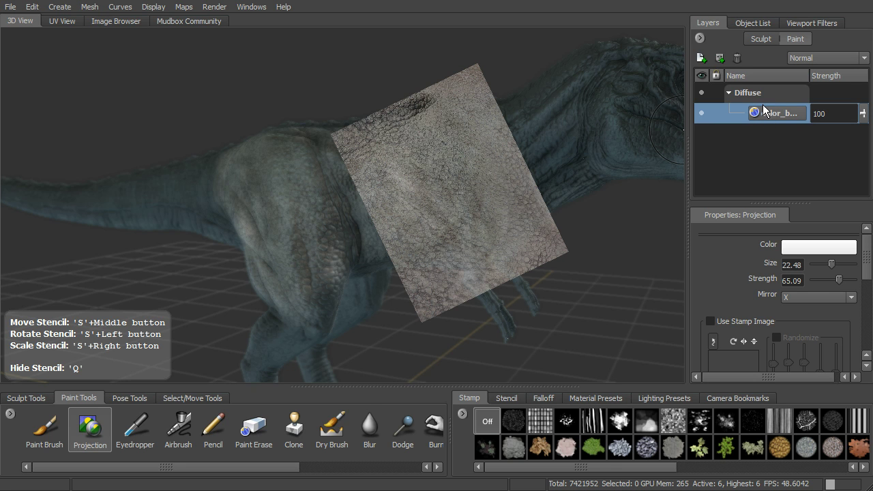
alt+drag(613, 202, 623, 165)
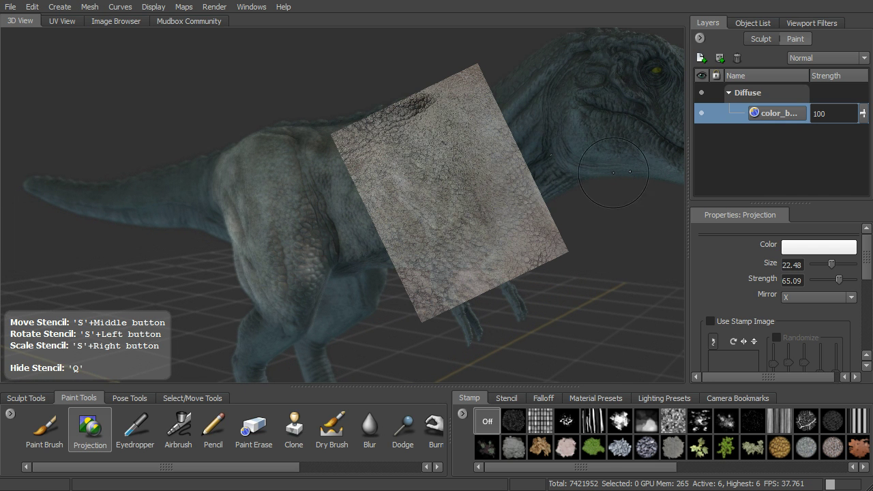
alt+drag(631, 203, 614, 214)
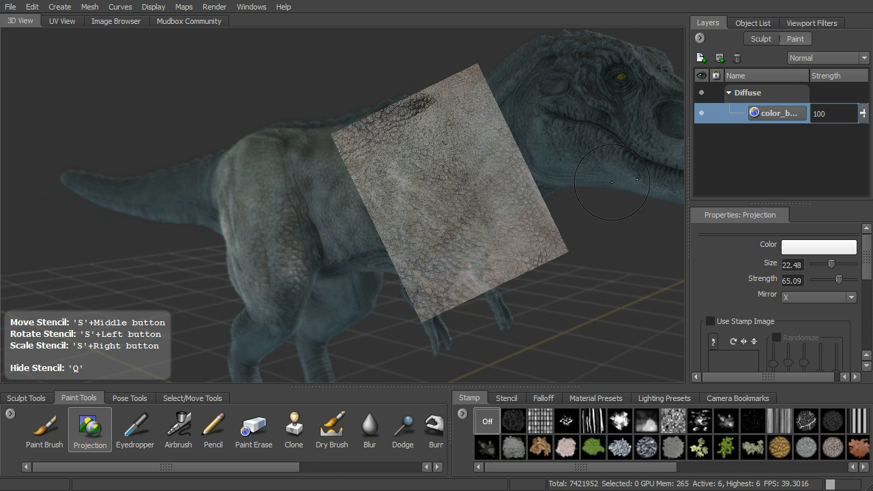